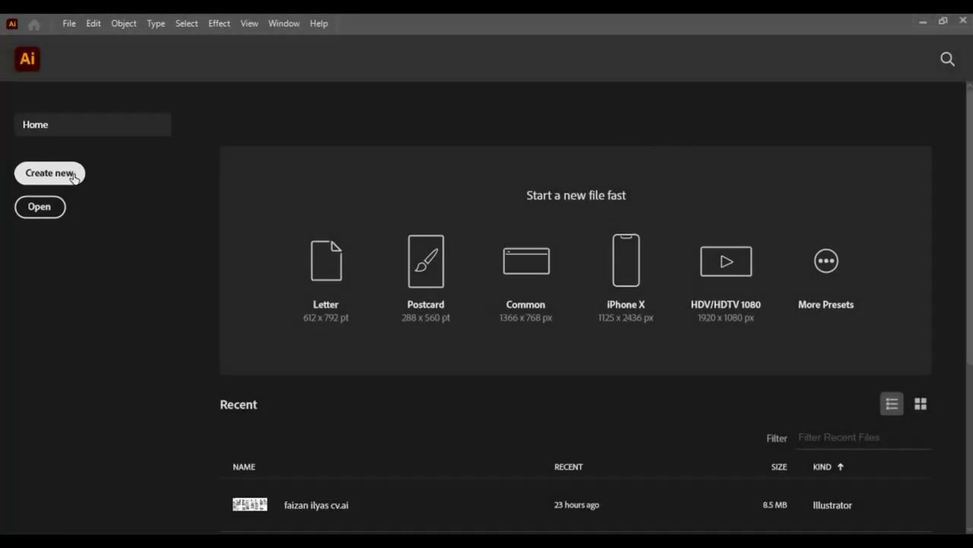
Create a new 1280 x 769 px document in RGB Color at Screen (72 ppi)
click(74, 178)
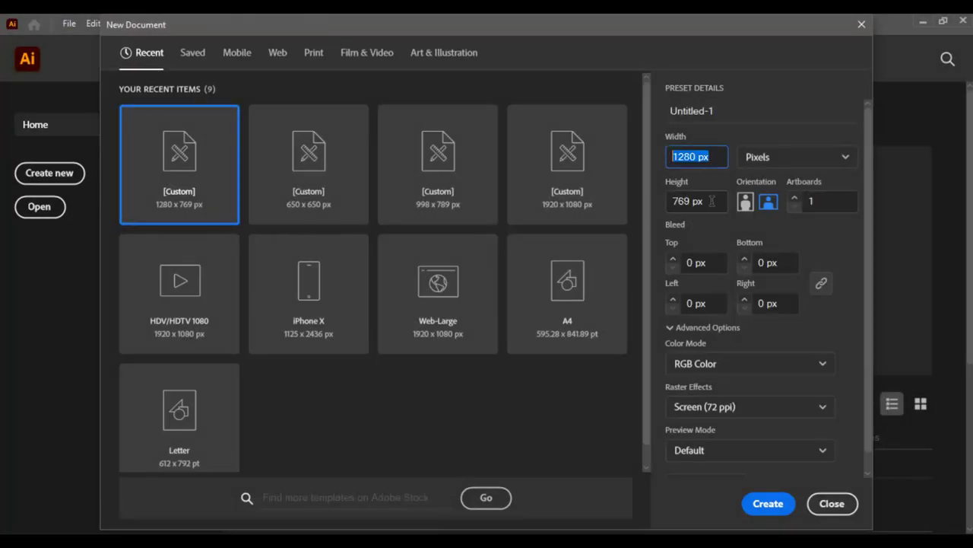
click(734, 363)
click(735, 389)
click(735, 406)
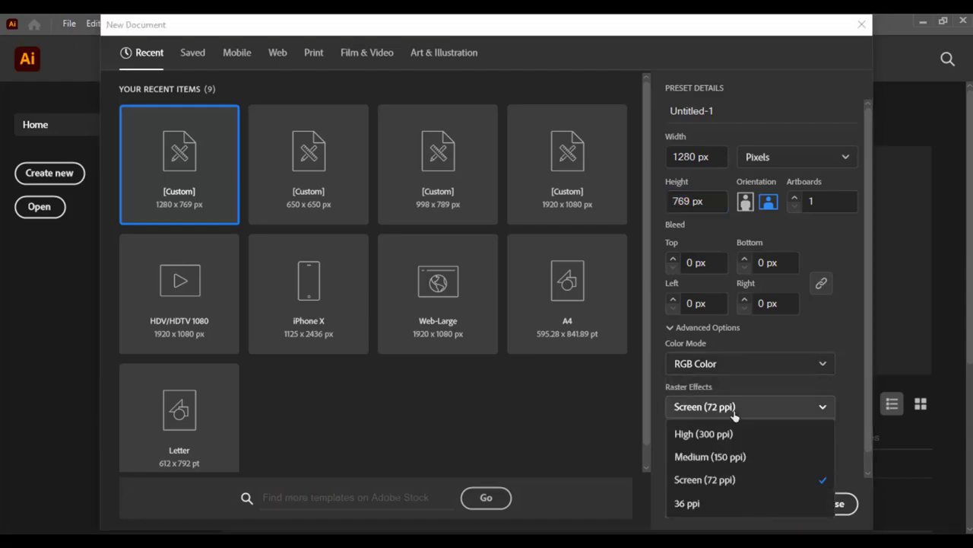
click(734, 480)
click(778, 512)
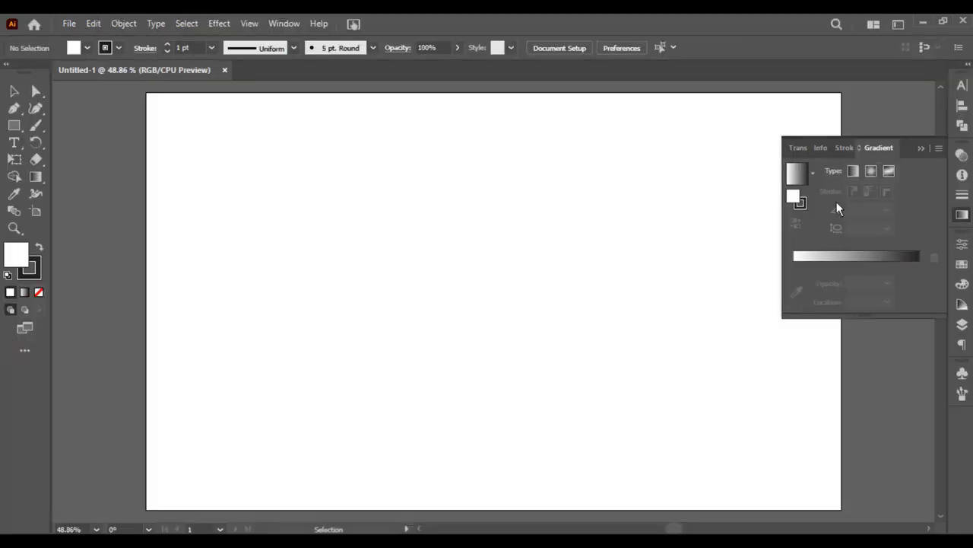
Set text to ITC Avant Garde Gothic Pro Bold, 72 pt, tracking -25, All Caps
click(903, 153)
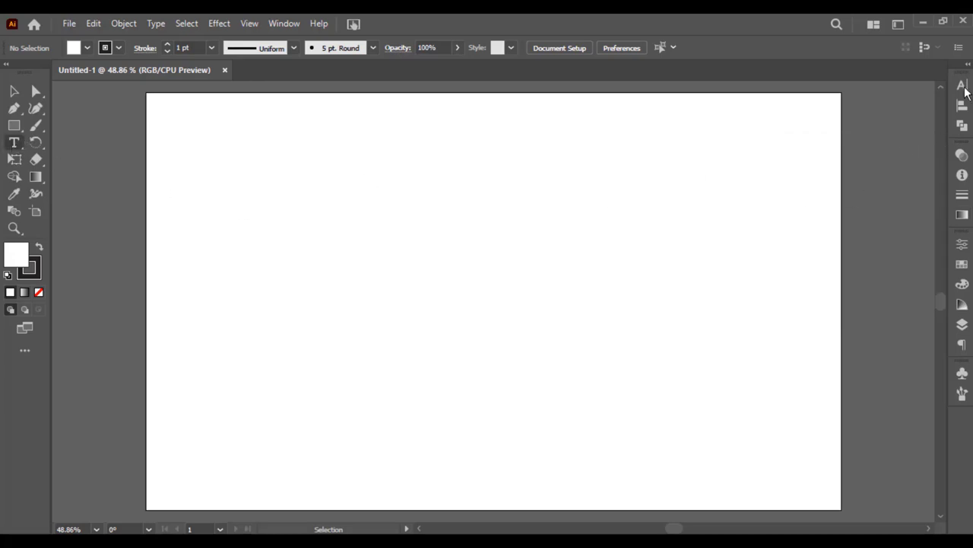
click(368, 250)
click(962, 84)
click(852, 142)
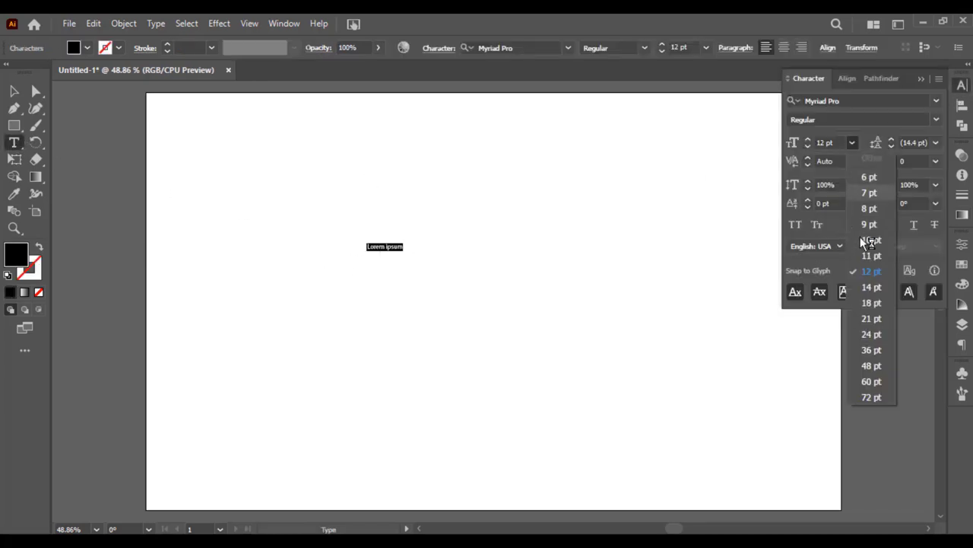
click(872, 397)
click(936, 160)
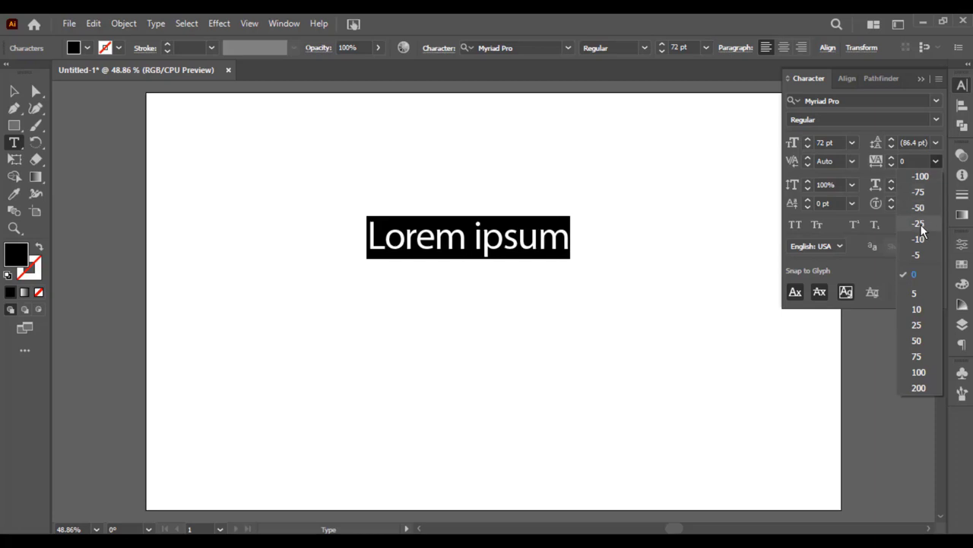
click(919, 223)
click(795, 225)
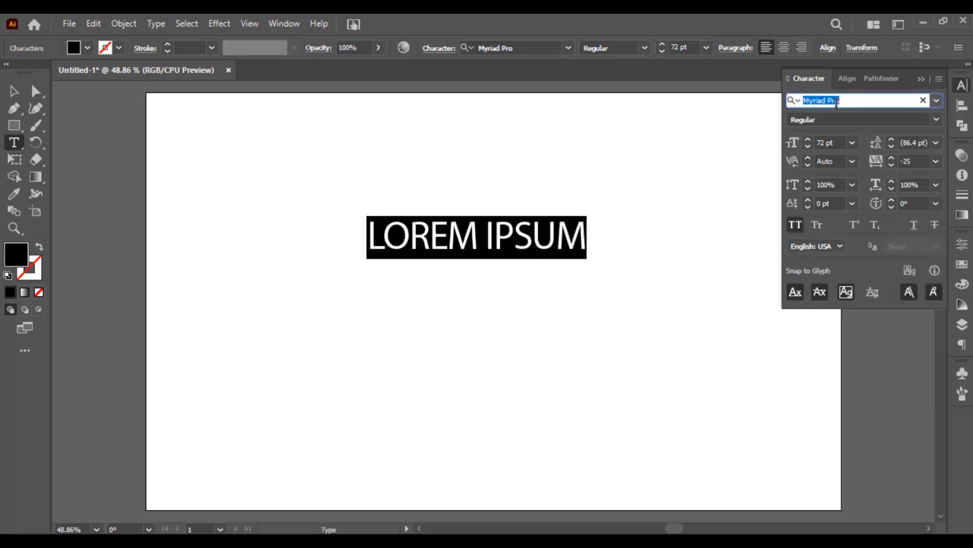
text(itc)
click(858, 199)
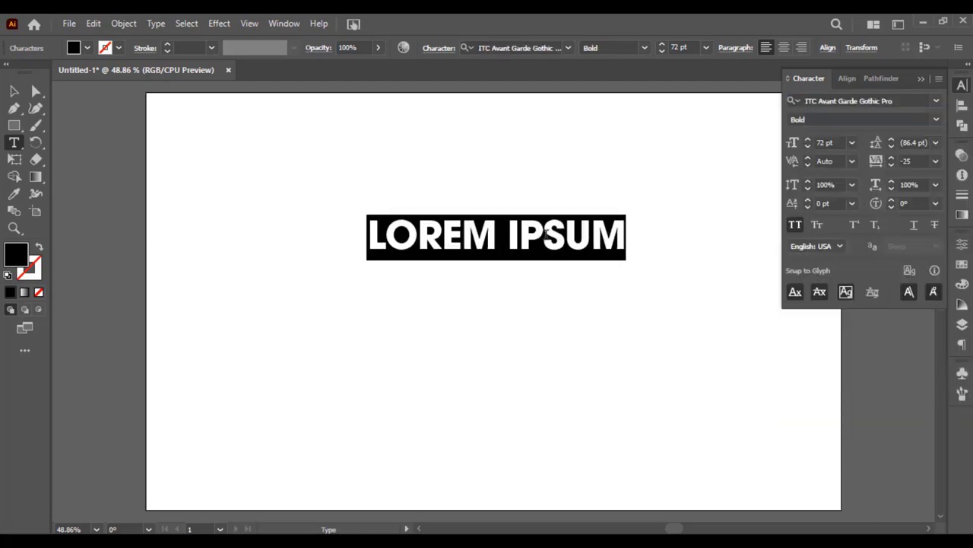
Type the headline lines I WILL CREATE, PROFESSIONAL, SHOPIFY and STORE
text(I WILL CREATE)
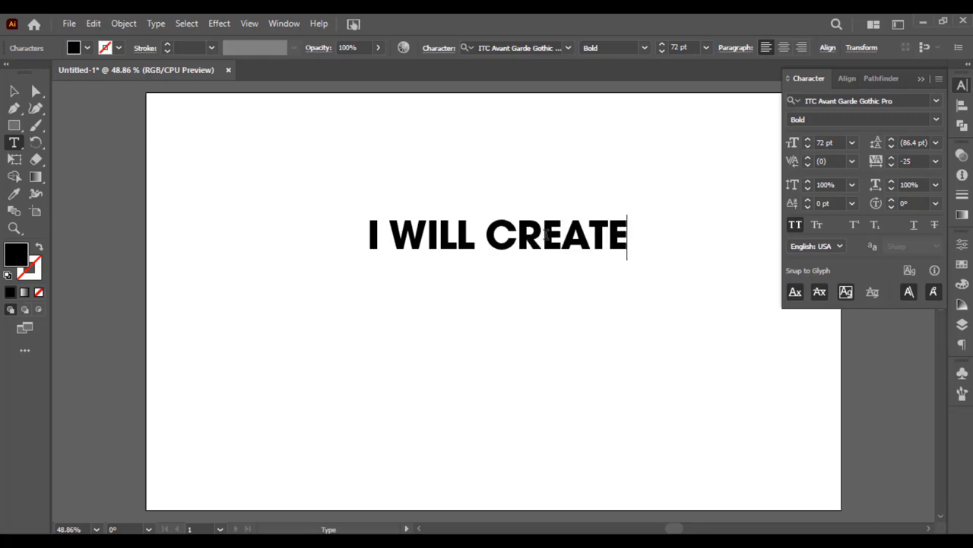
key(Escape)
click(16, 145)
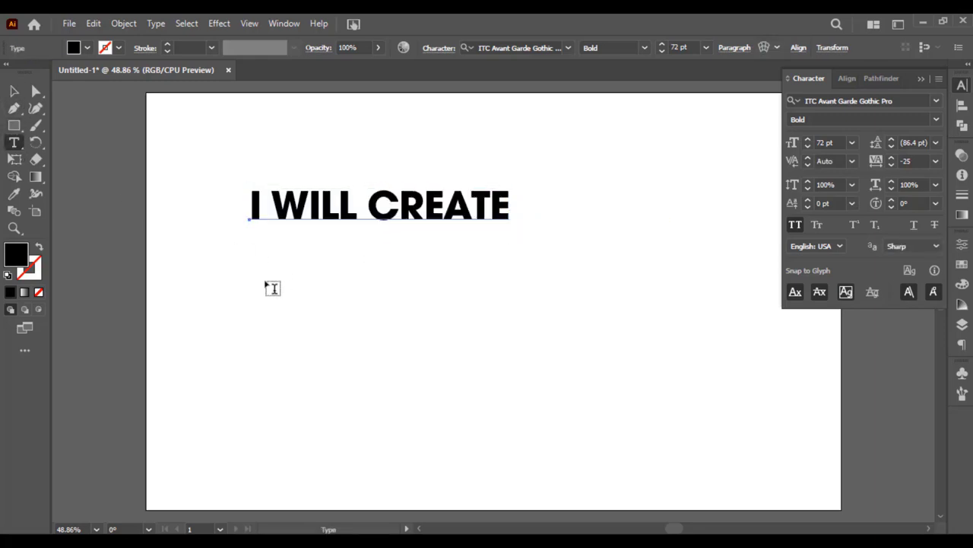
click(272, 287)
text(PROFESSIONAL)
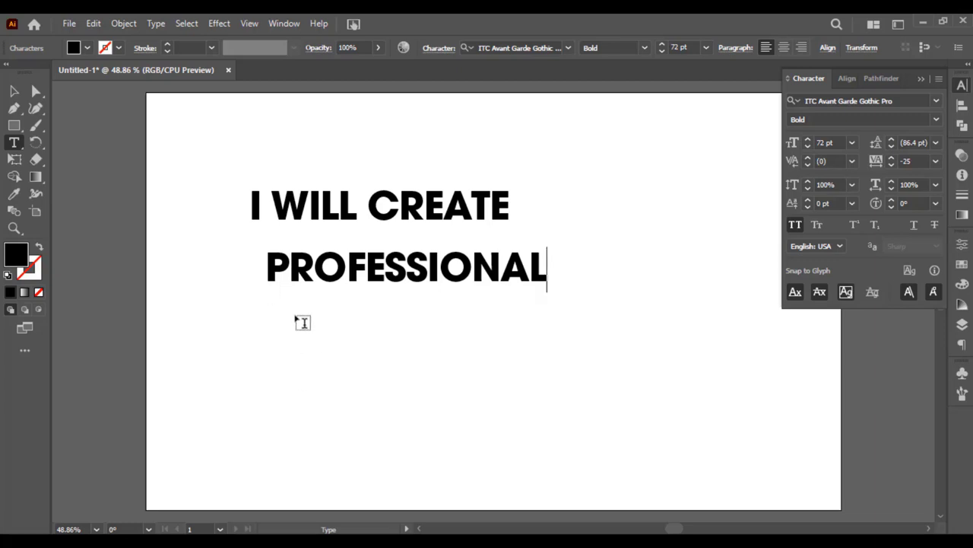
click(296, 321)
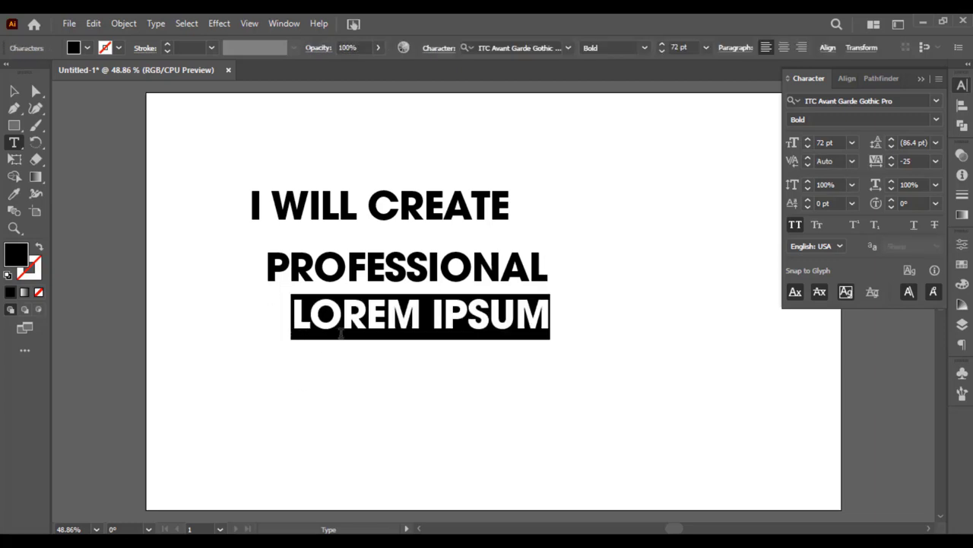
text(SHOPIFY)
click(321, 396)
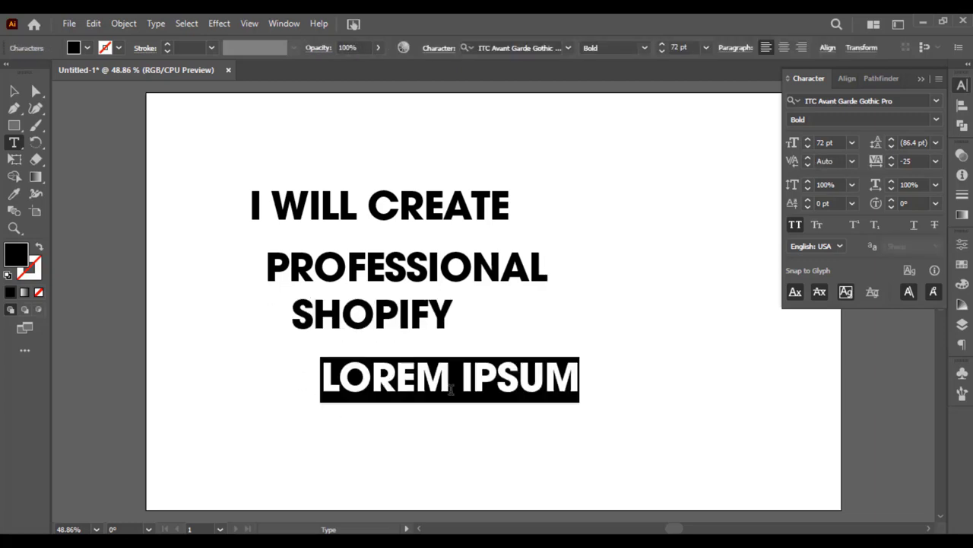
text(STORE)
key(Escape)
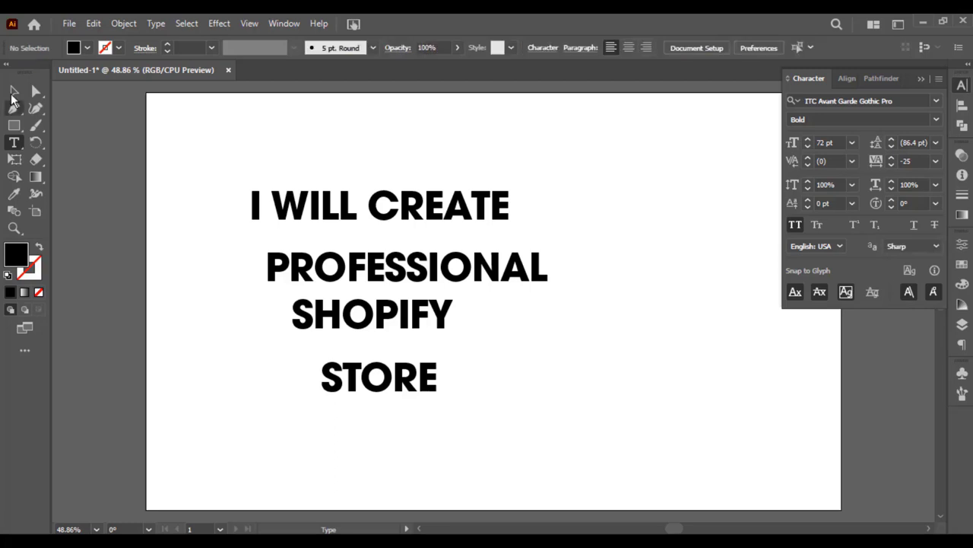
Enlarge SHOPIFY and STORE, stack the lines, and move the headline left of the artboard
drag(368, 323, 369, 351)
shift+click(380, 376)
drag(291, 319, 262, 288)
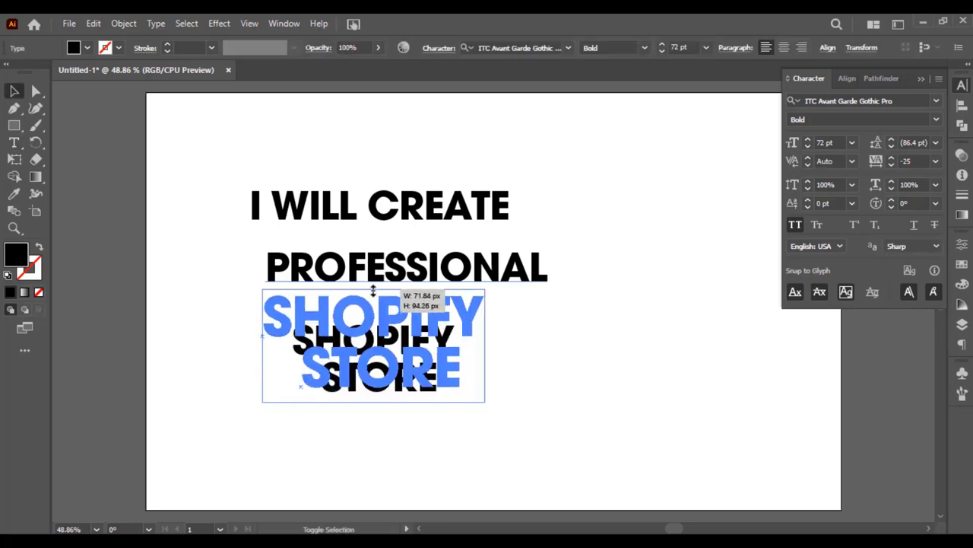
drag(431, 315, 433, 327)
drag(482, 359, 583, 335)
drag(486, 267, 487, 244)
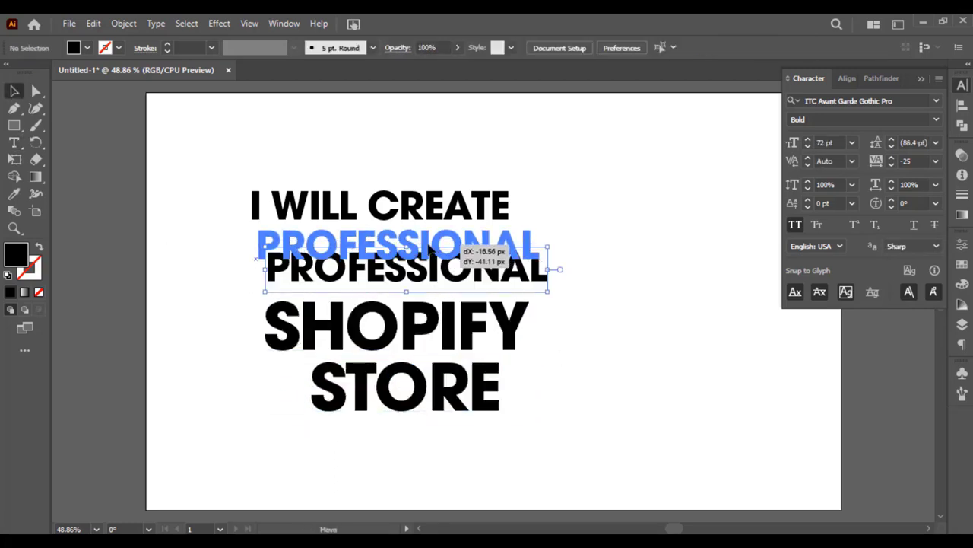
click(921, 78)
click(534, 231)
key(ctrl+a)
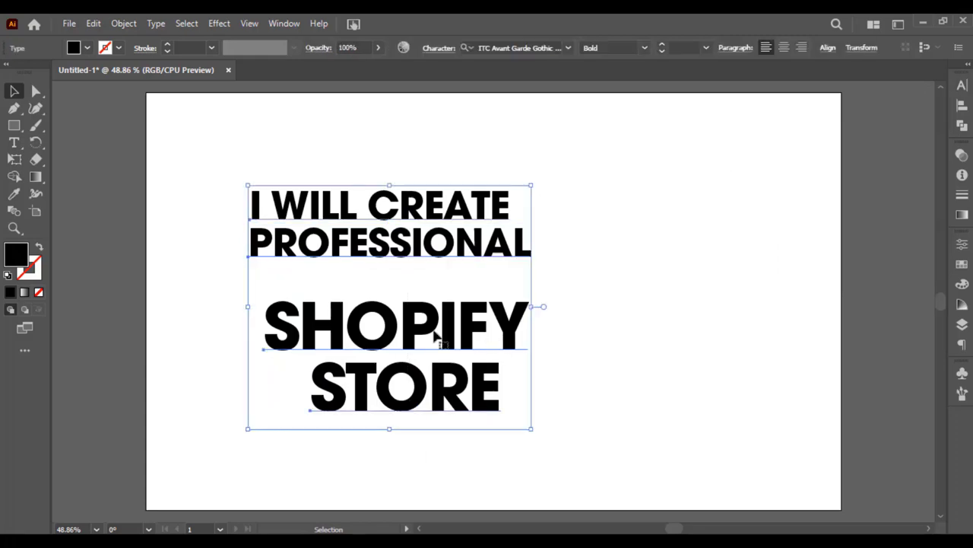
mouse_move(404, 336)
mouse_down()
mouse_move(508, 339)
mouse_move(178, 354)
mouse_up()
Bring Color Pallete.jpg into the document beside the artboard
click(437, 327)
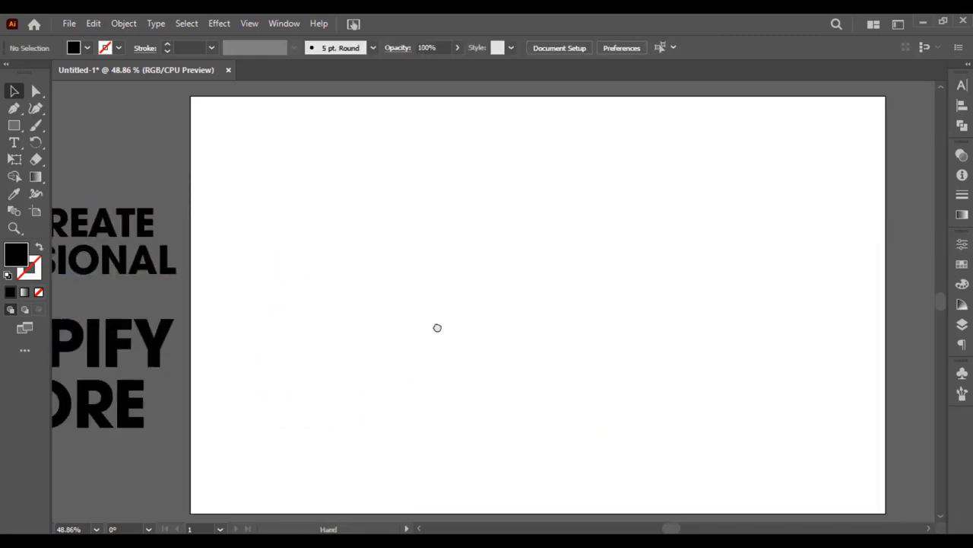
key(alt+Tab)
mouse_move(159, 124)
mouse_down()
mouse_move(128, 135)
mouse_move(183, 175)
mouse_up()
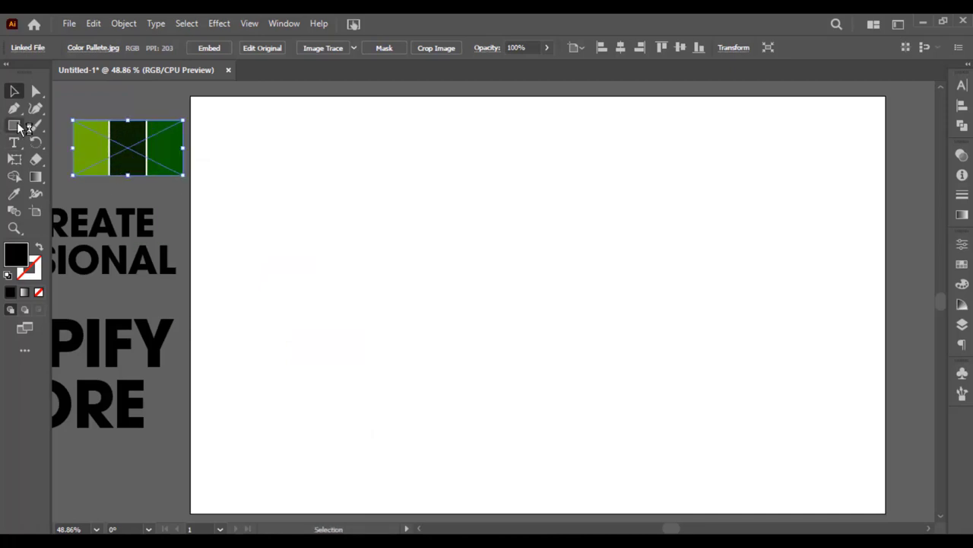
Draw an artboard-sized 1280 px-wide rectangle centred on the artboard
click(14, 126)
click(396, 175)
text(12)
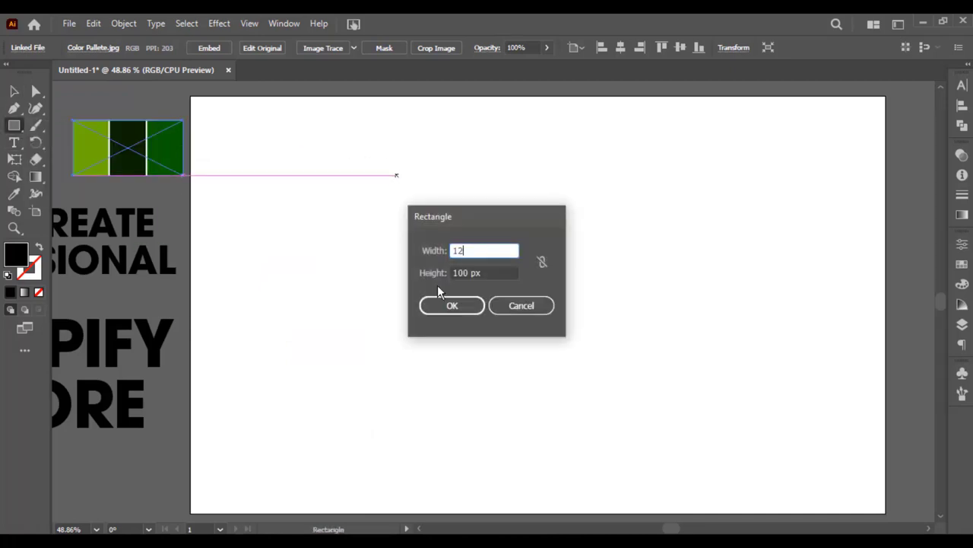
text(80)
key(Tab)
text(720)
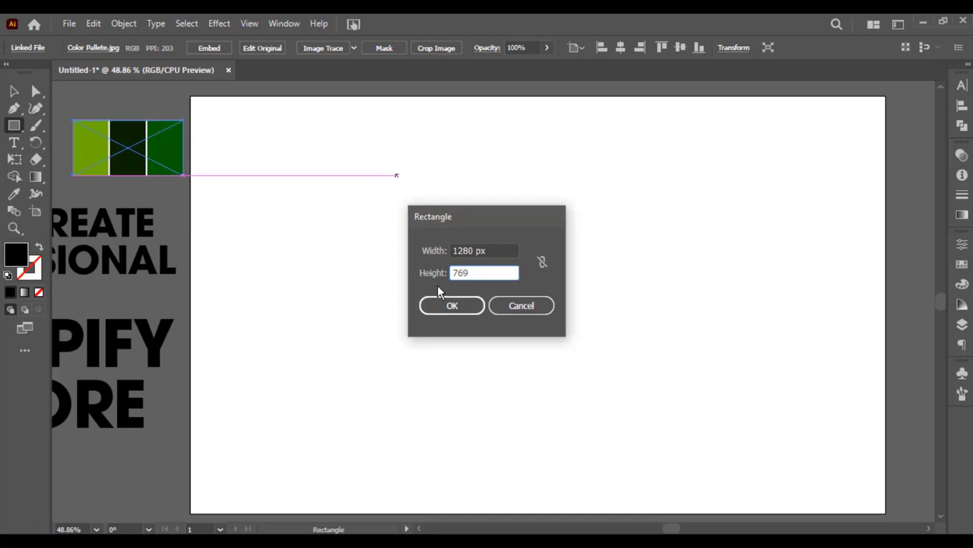
key(Return)
click(612, 47)
click(671, 47)
Fill the rectangle with the palette's dark green using the Eyedropper
click(14, 193)
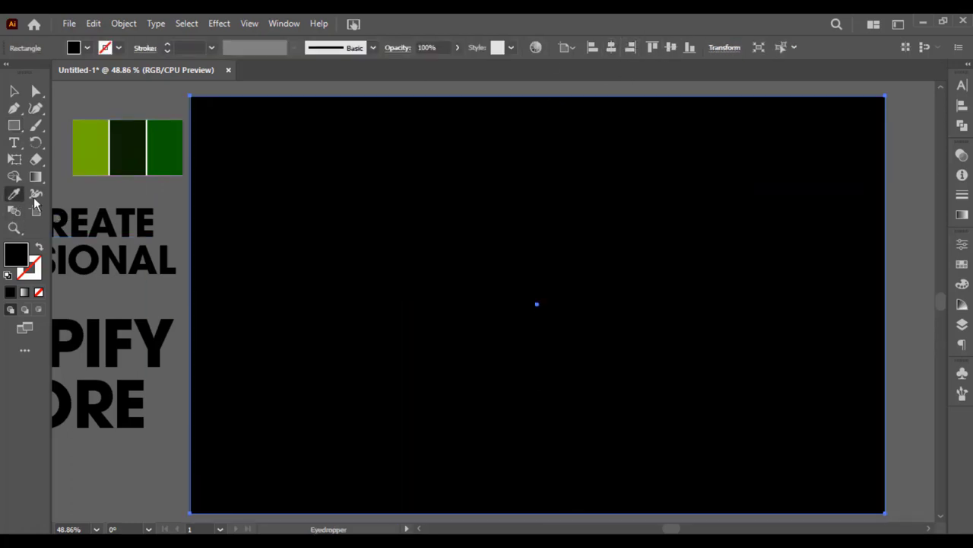
click(142, 132)
click(17, 90)
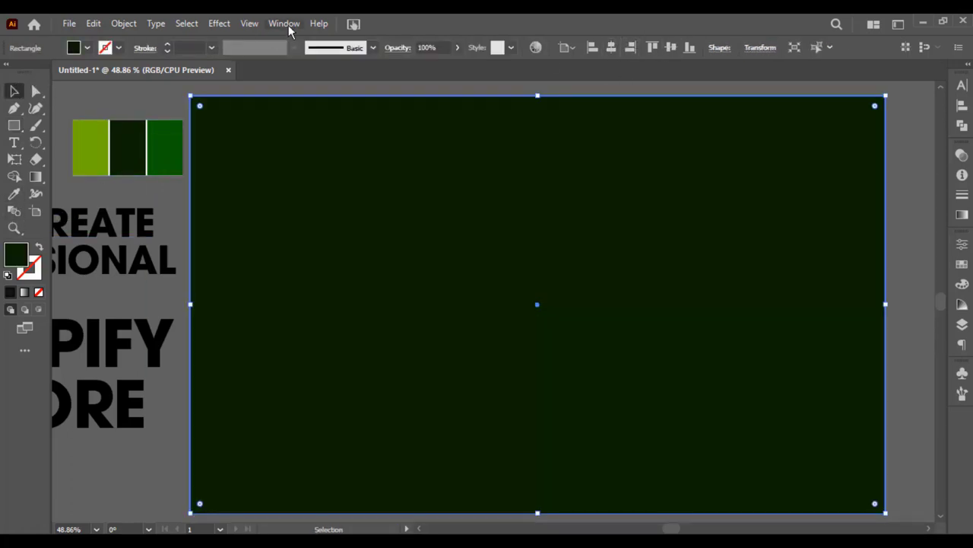
click(286, 23)
Give the background a radial gradient ending in the palette's green
click(365, 388)
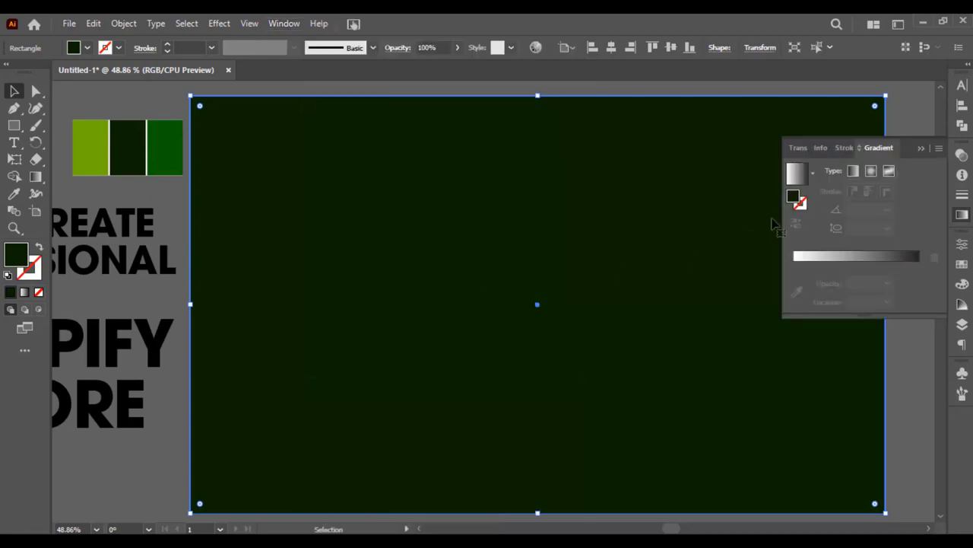
click(794, 259)
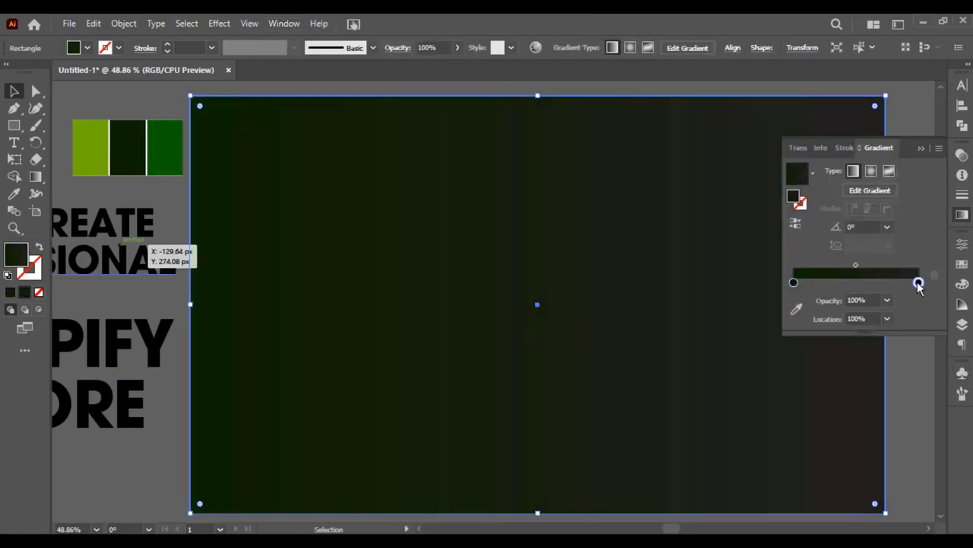
click(796, 309)
click(171, 133)
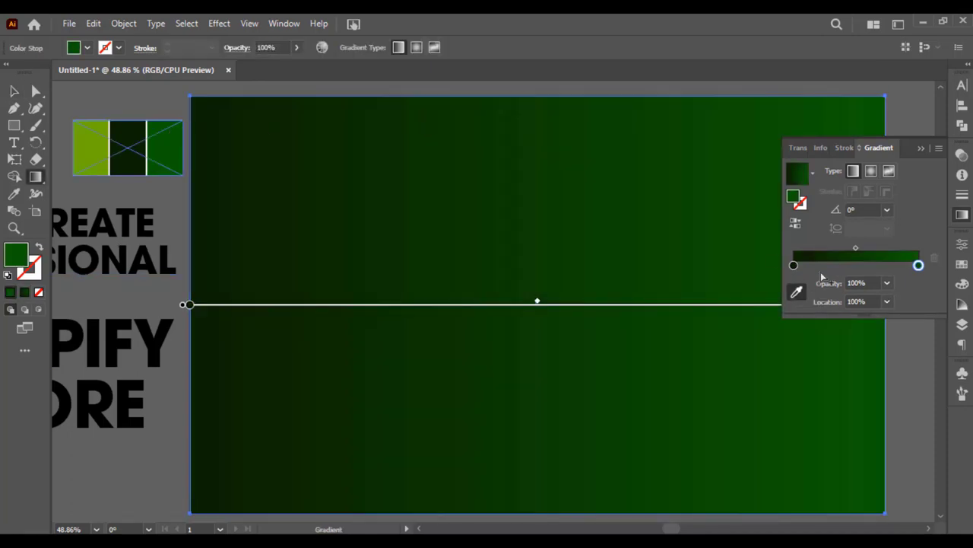
click(12, 91)
click(872, 172)
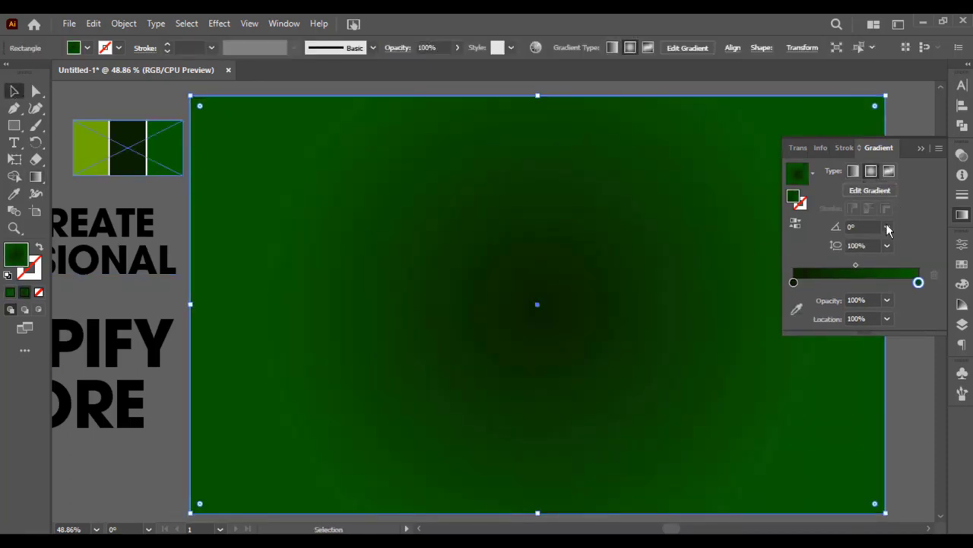
Move the radial centre right of centre and reverse the gradient so it glows there
drag(639, 281, 576, 266)
key(g)
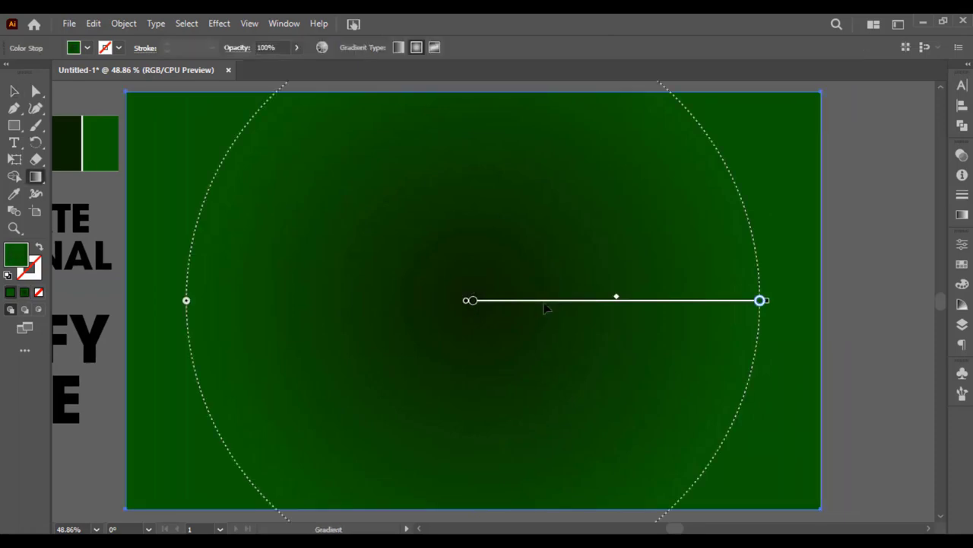
mouse_move(578, 307)
mouse_down()
mouse_move(721, 308)
mouse_move(718, 294)
mouse_up()
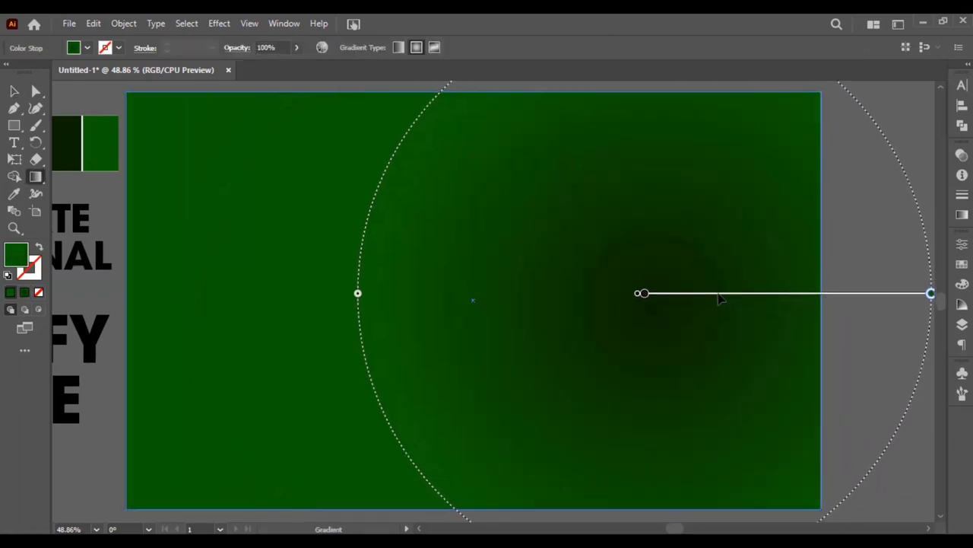
click(965, 217)
click(797, 224)
mouse_move(715, 294)
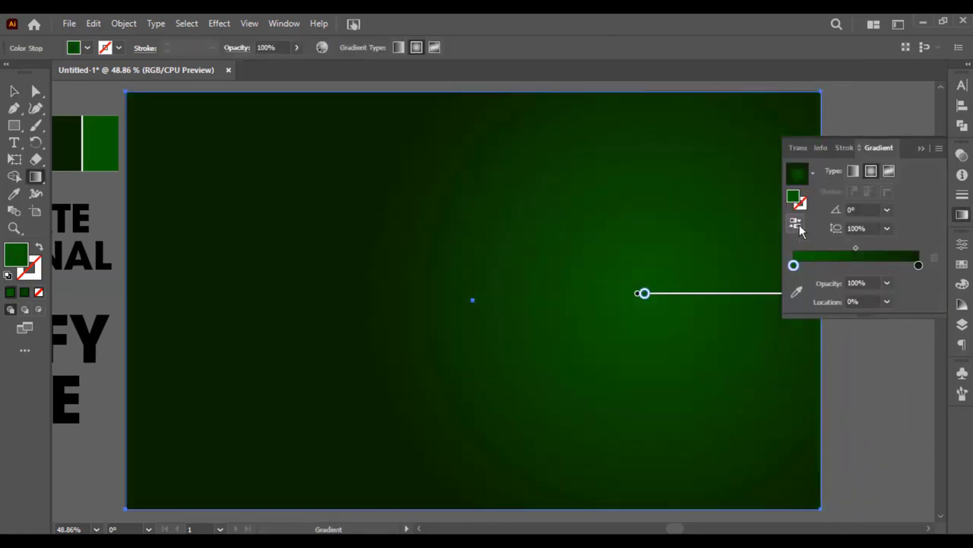
drag(688, 294, 688, 298)
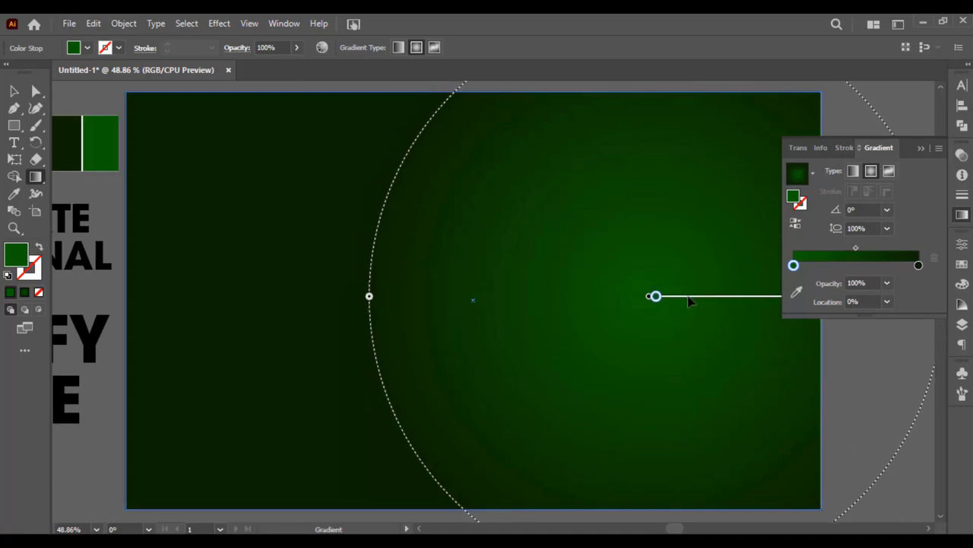
click(921, 148)
key(z)
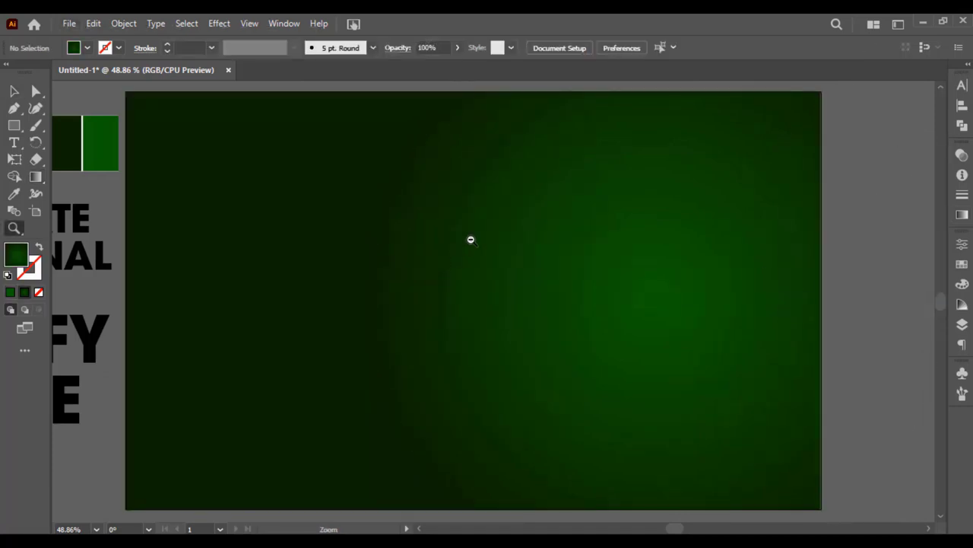
key(ctrl+minus)
key(alt+Tab)
Place man.png, scale it down, move it to the right side, and embed it
drag(239, 122, 591, 376)
key(v)
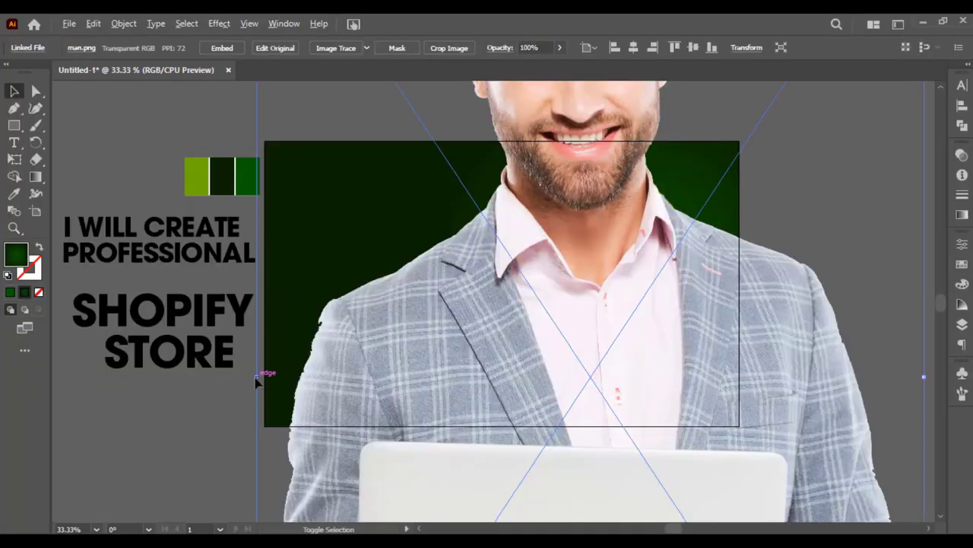
mouse_move(256, 377)
mouse_down()
mouse_move(456, 358)
mouse_move(504, 380)
mouse_up()
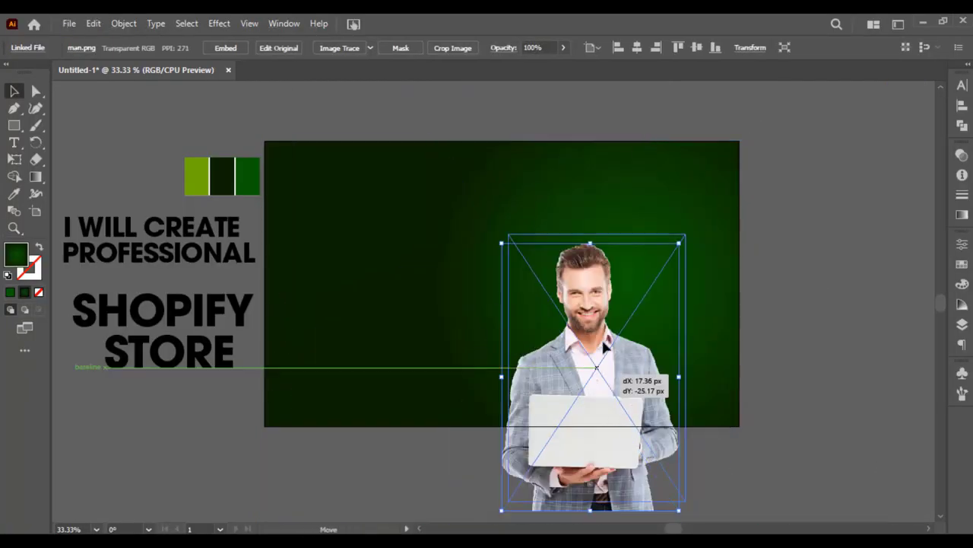
drag(568, 412, 596, 343)
click(226, 47)
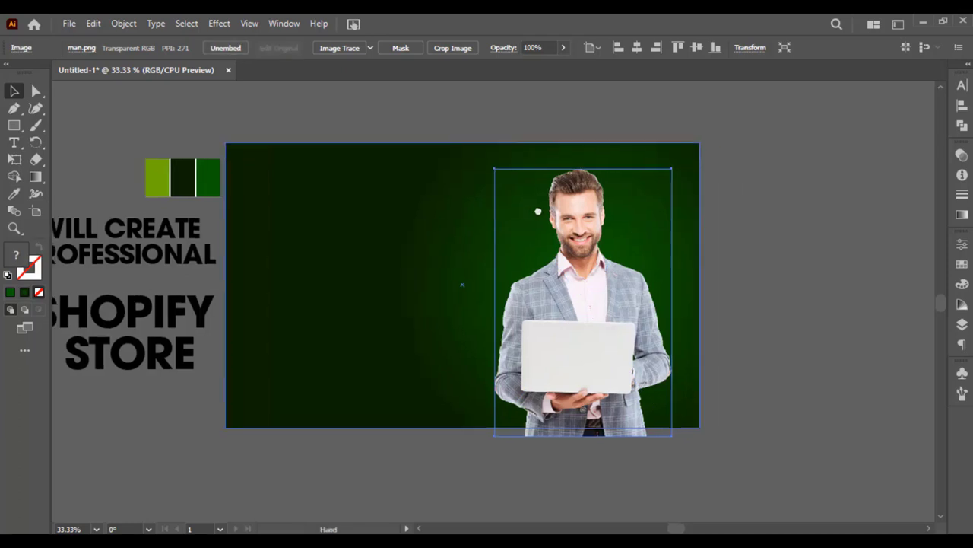
scroll(689, 372, up, 3)
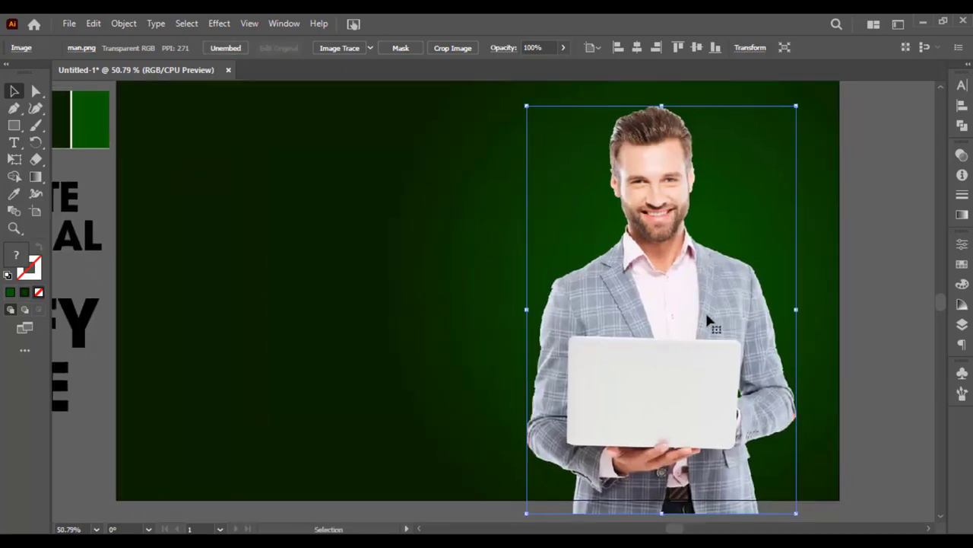
Widen the background's radial gradient spread behind the man
click(817, 202)
key(ctrl+0)
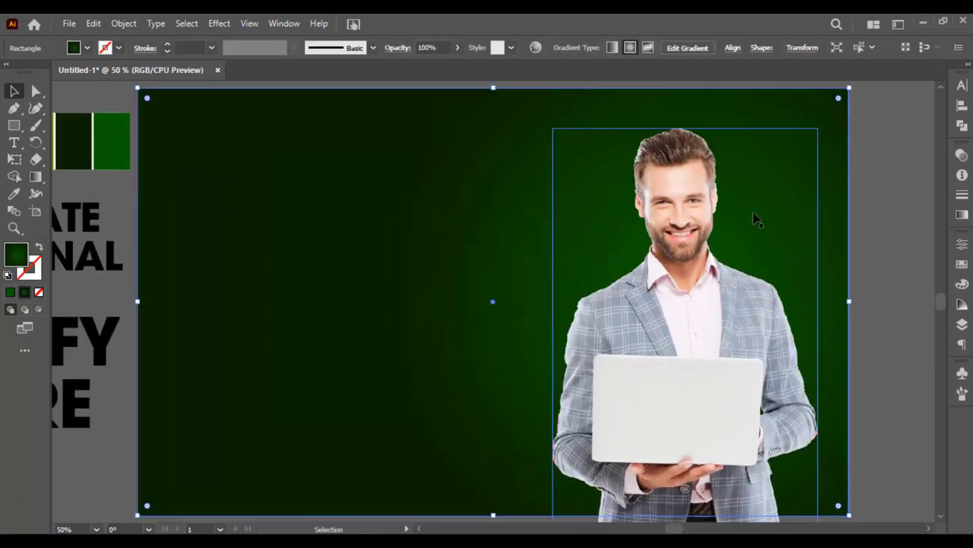
key(g)
mouse_move(821, 292)
mouse_down()
mouse_move(812, 311)
mouse_move(912, 337)
mouse_up()
key(v)
click(928, 212)
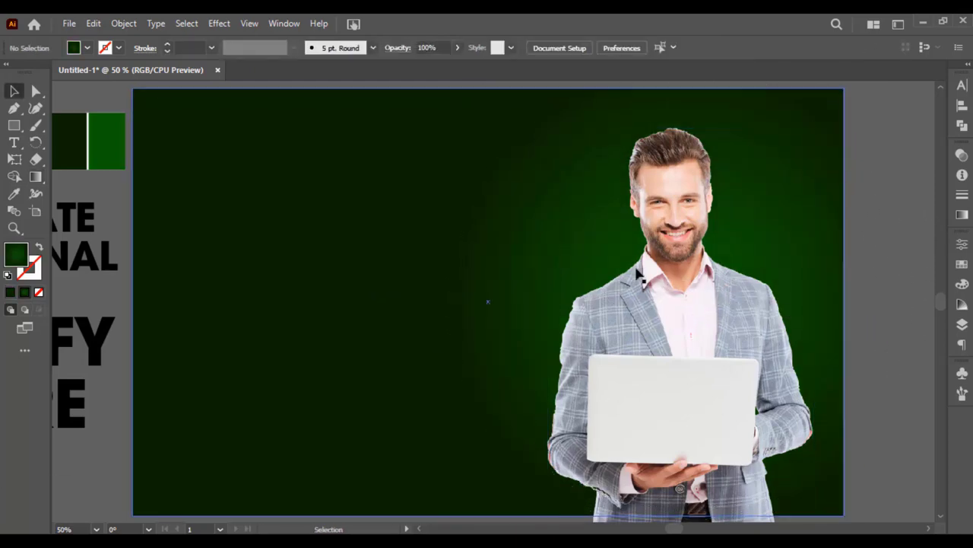
drag(14, 125, 76, 141)
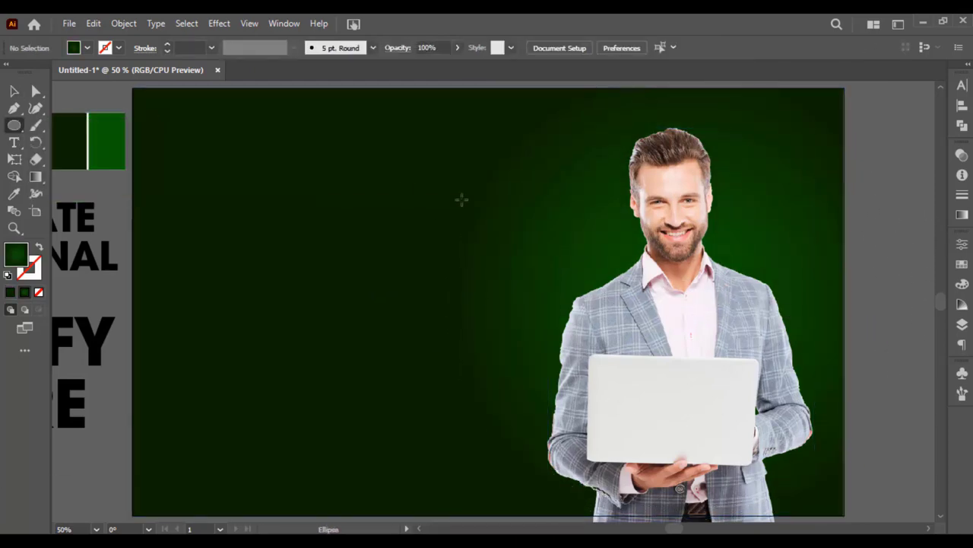
Draw a large circle left of the man, filled with the palette's light green swatch
drag(367, 173, 601, 407)
double_click(19, 257)
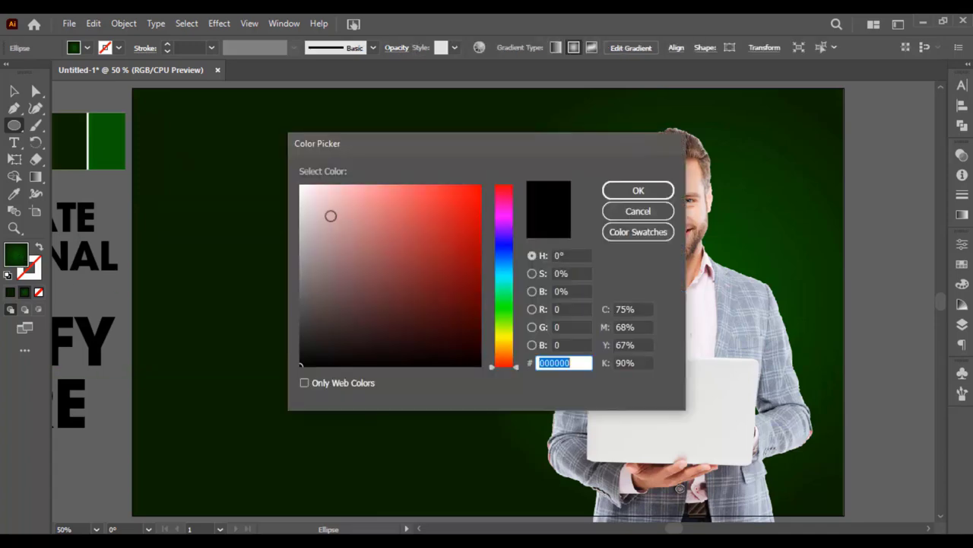
text(ffffff)
click(629, 188)
key(v)
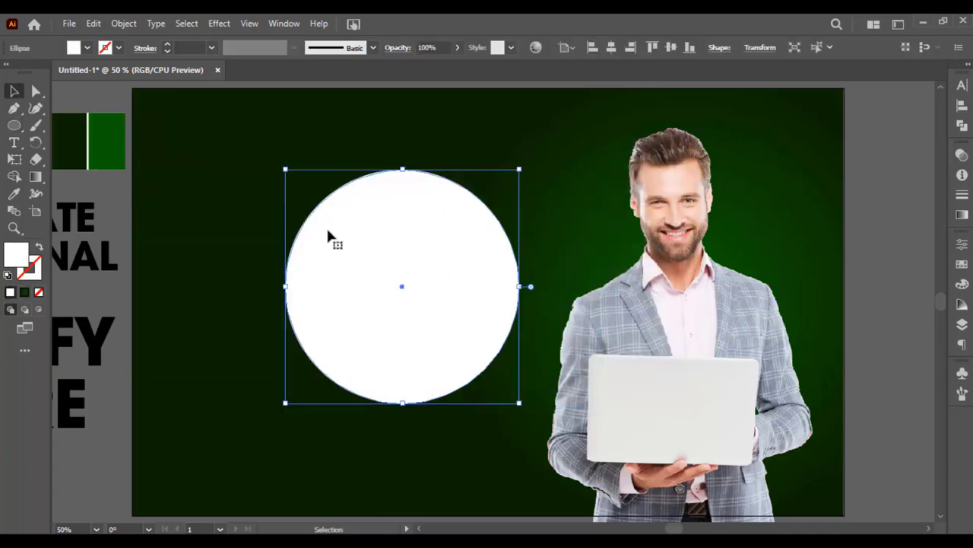
drag(326, 235, 426, 240)
key(i)
click(137, 137)
Paste a copy of the circle in back, enlarge it, and fill it white
key(v)
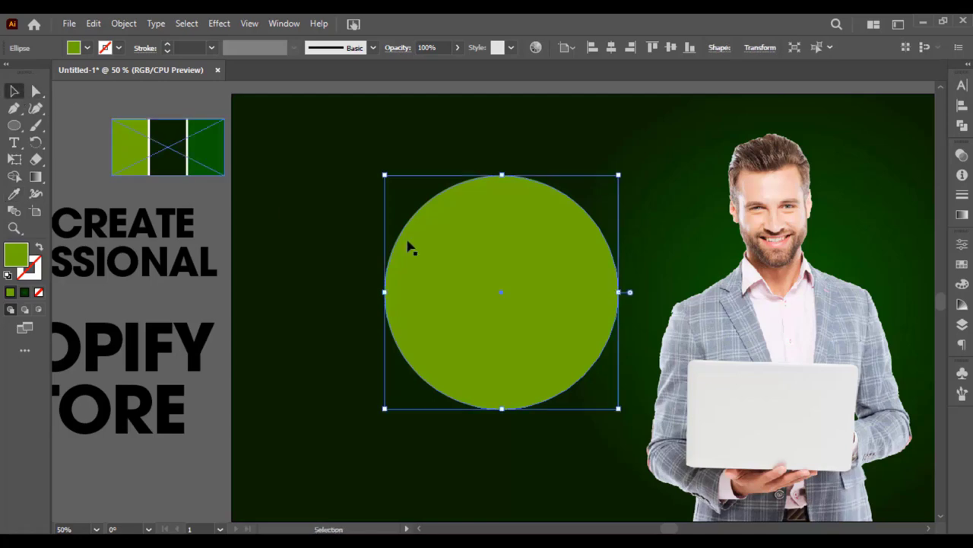
click(93, 23)
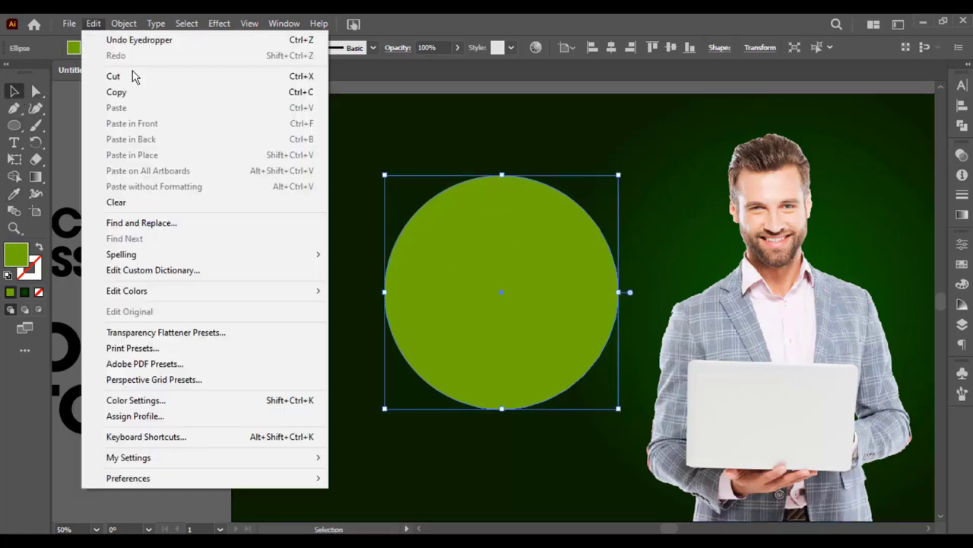
click(138, 92)
click(94, 23)
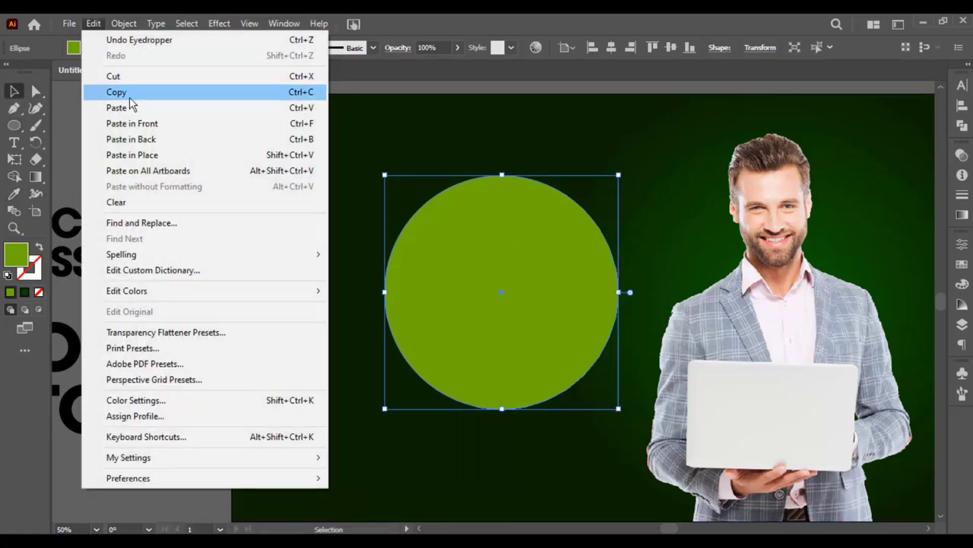
click(169, 139)
drag(618, 175, 631, 163)
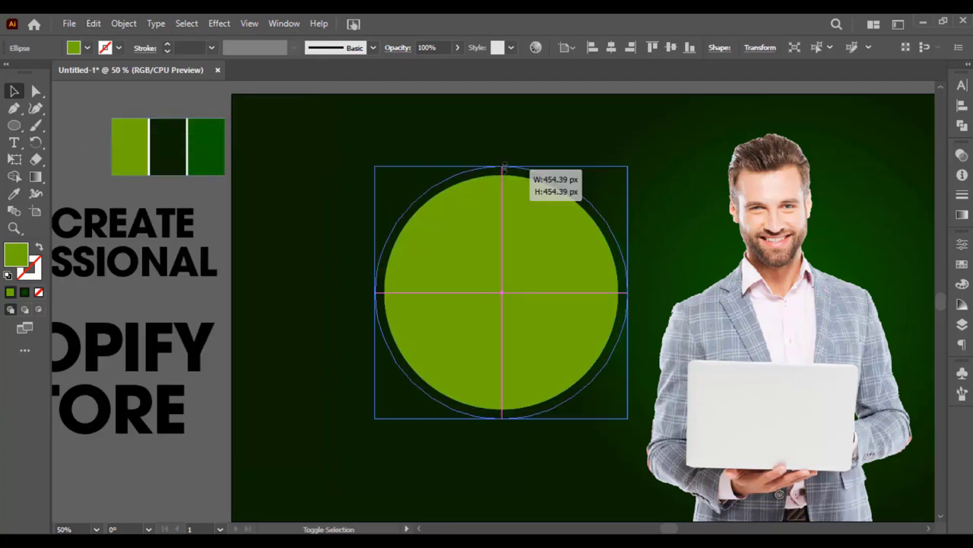
double_click(16, 254)
click(301, 185)
click(637, 190)
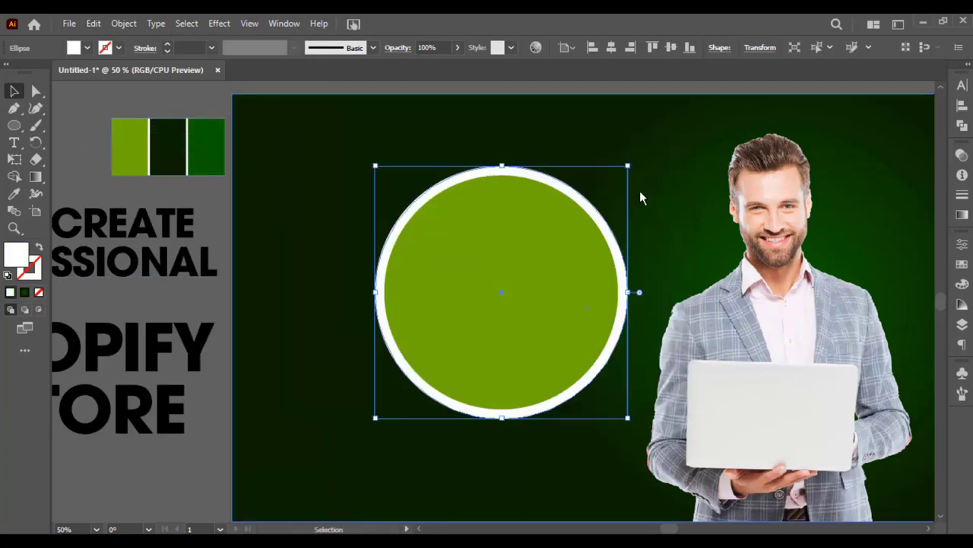
Give the white copy an 18 px Gaussian Blur and Soft Light blend mode
click(219, 24)
mouse_move(234, 263)
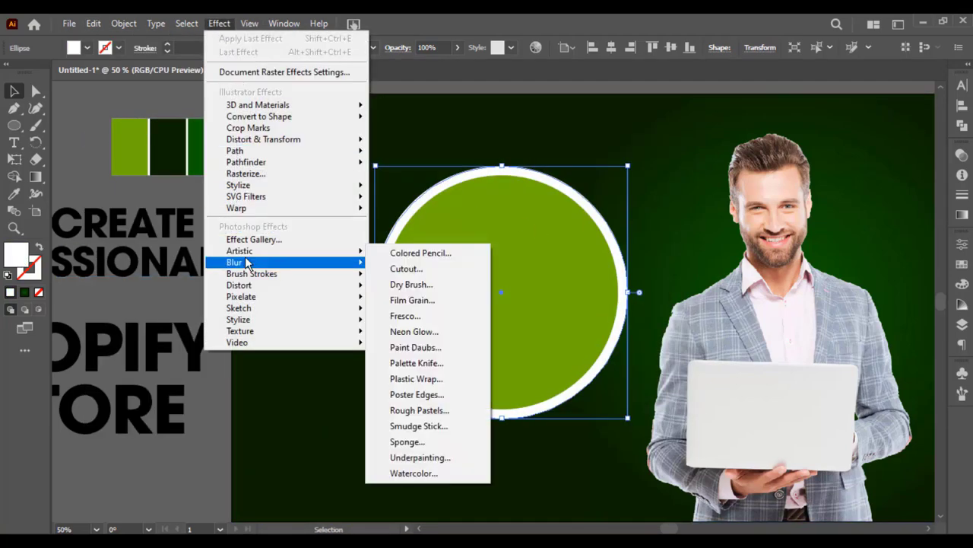
click(432, 263)
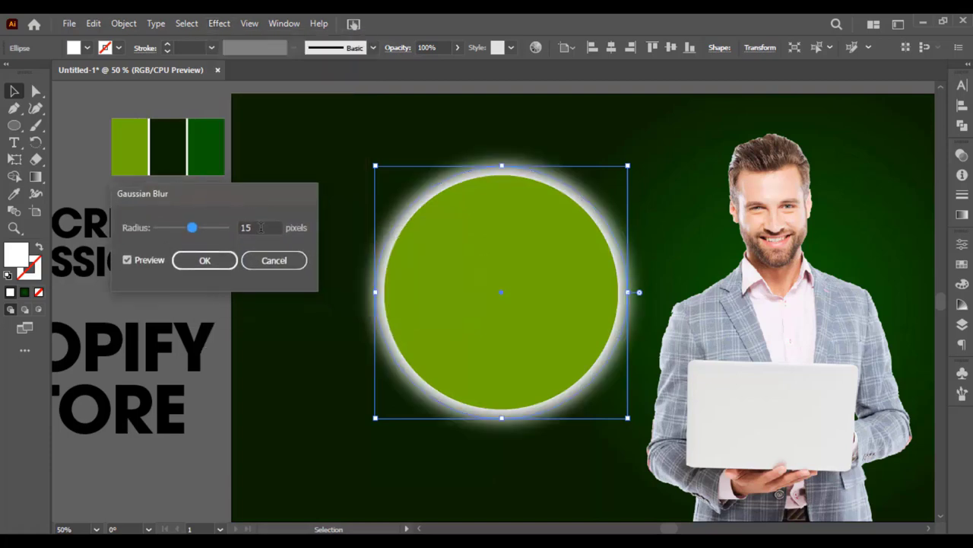
click(232, 261)
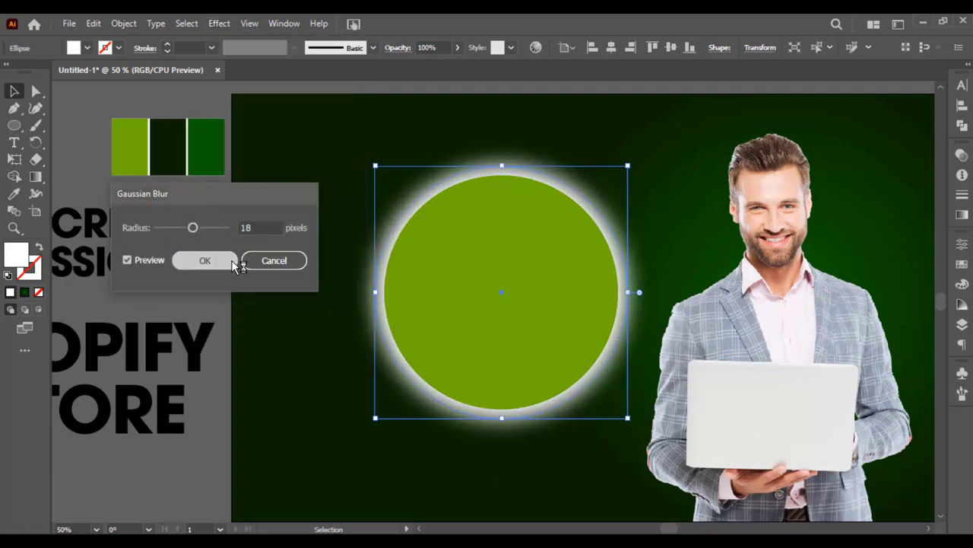
click(398, 47)
click(283, 71)
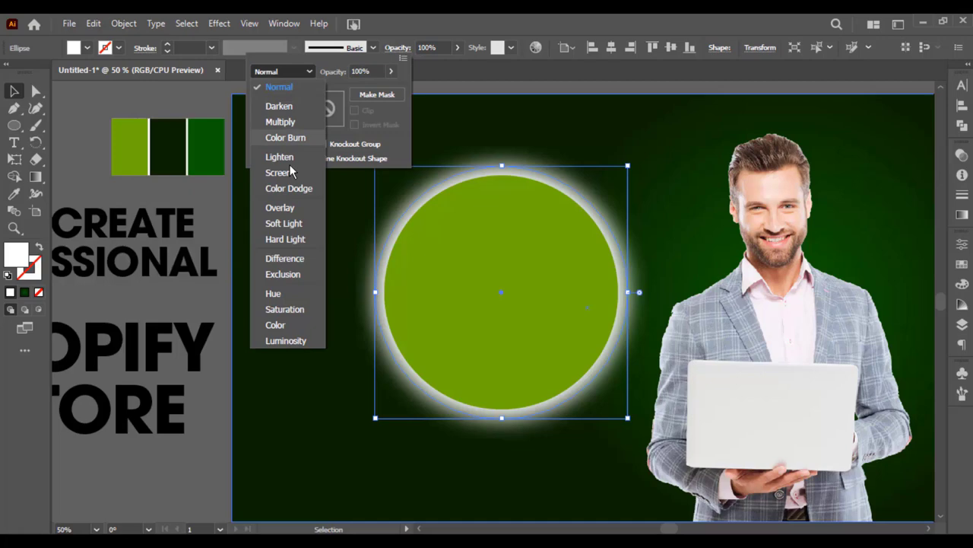
click(285, 207)
click(273, 73)
click(293, 224)
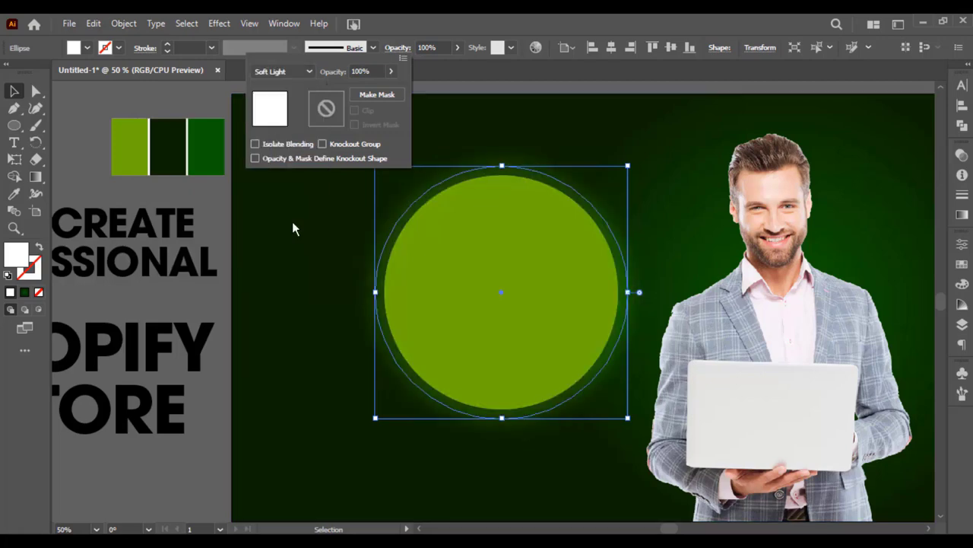
click(272, 213)
Group the circle with its glow, move it onto the man, and send it behind him
drag(272, 213, 206, 198)
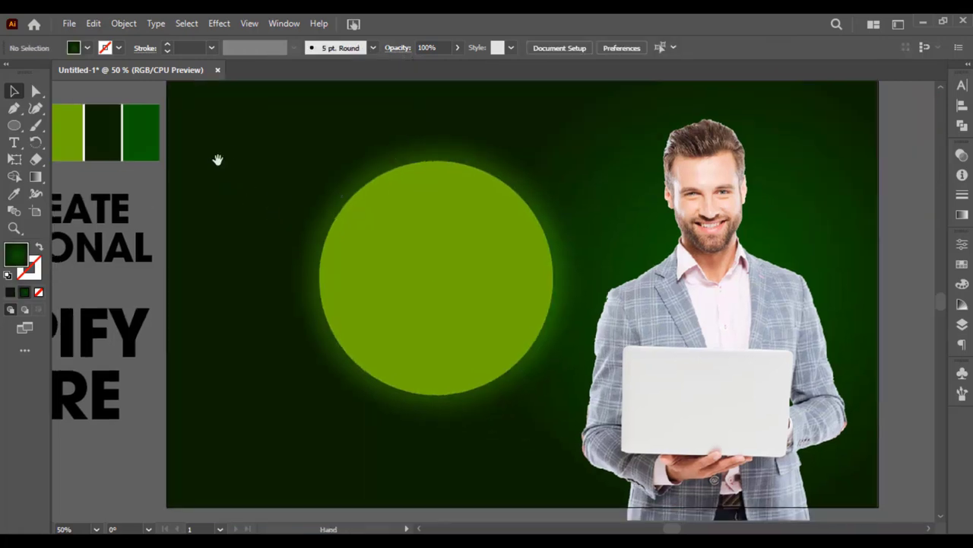
click(434, 235)
right_click(433, 222)
click(470, 325)
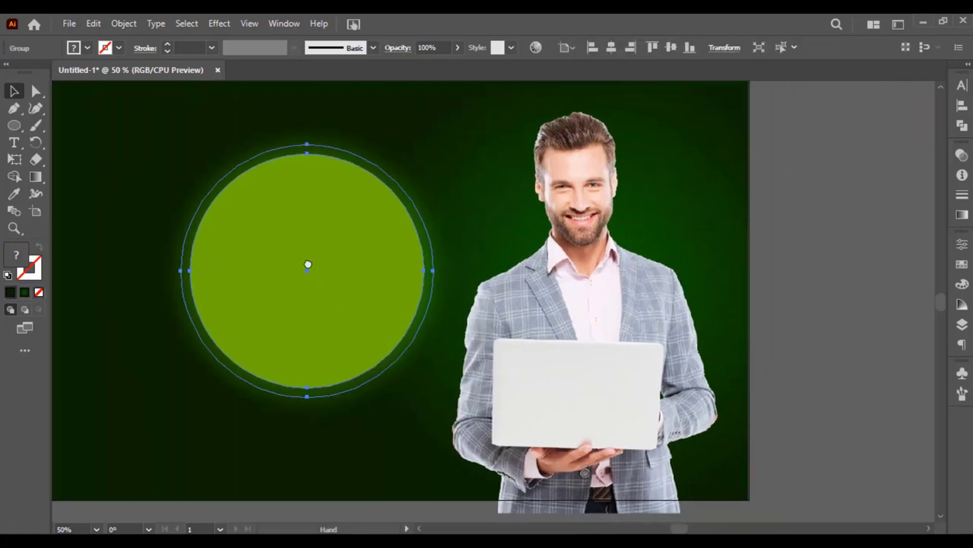
mouse_move(348, 264)
mouse_down()
mouse_move(607, 259)
mouse_move(620, 248)
mouse_up()
right_click(608, 190)
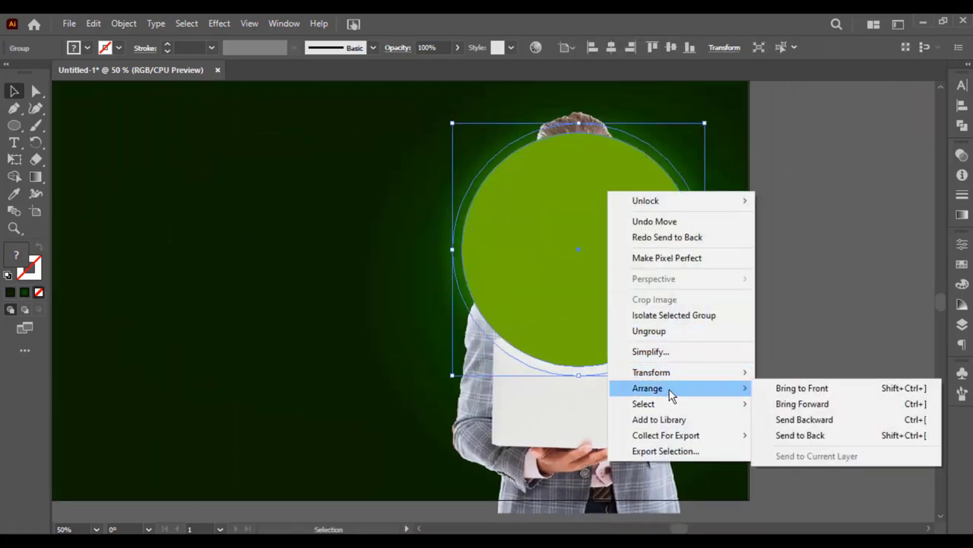
click(837, 420)
Fine-tune the circle group's position behind the man's head
click(816, 302)
scroll(817, 302, up, 1)
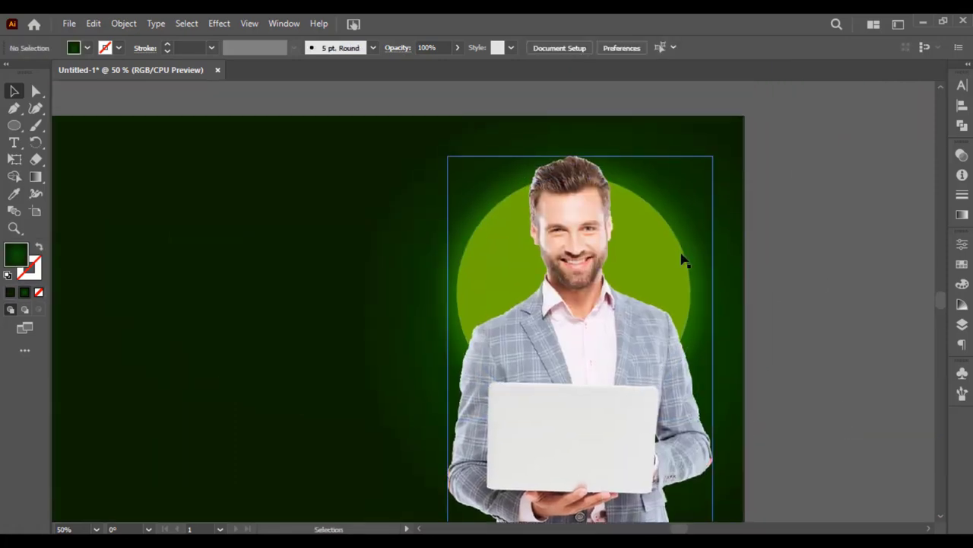
drag(659, 245, 662, 268)
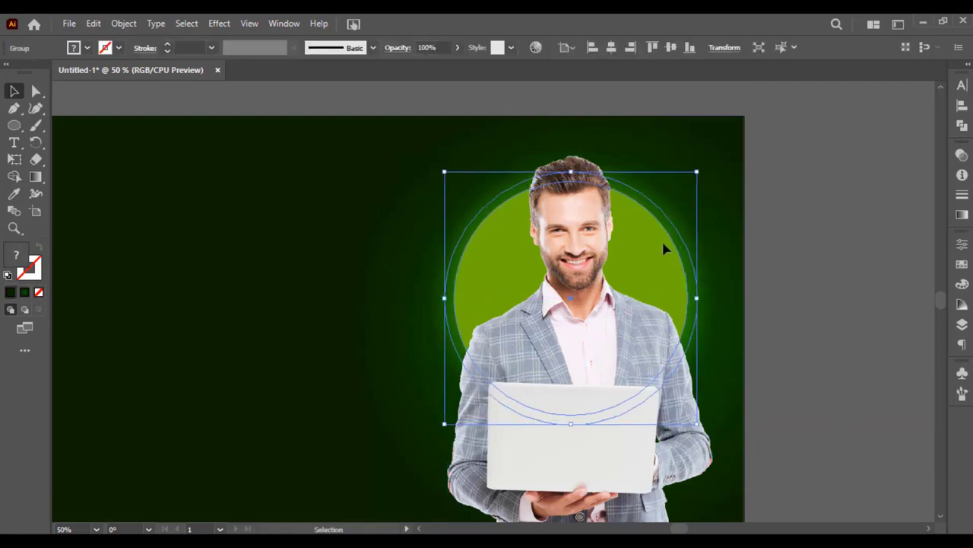
click(776, 258)
scroll(775, 258, down, 1)
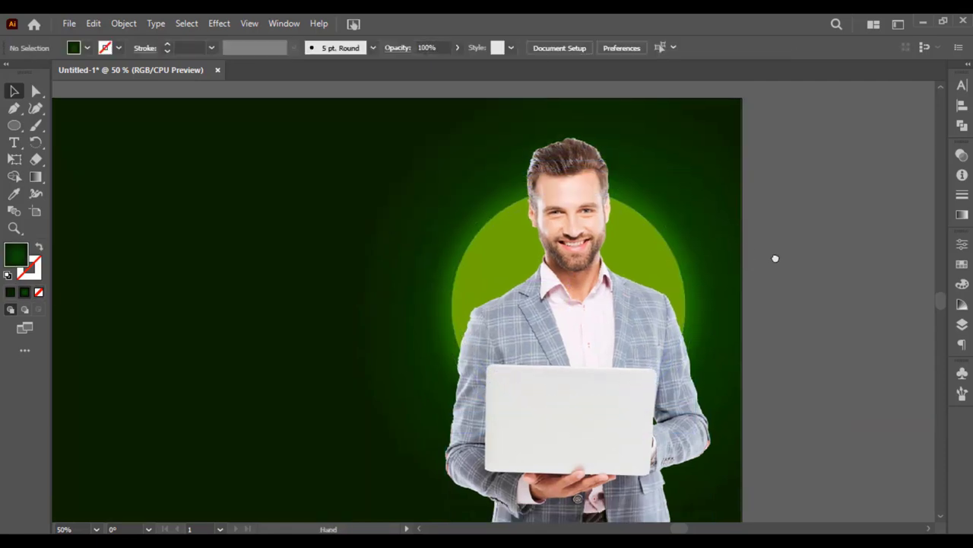
drag(668, 266, 663, 265)
click(753, 281)
scroll(730, 290, down, 1)
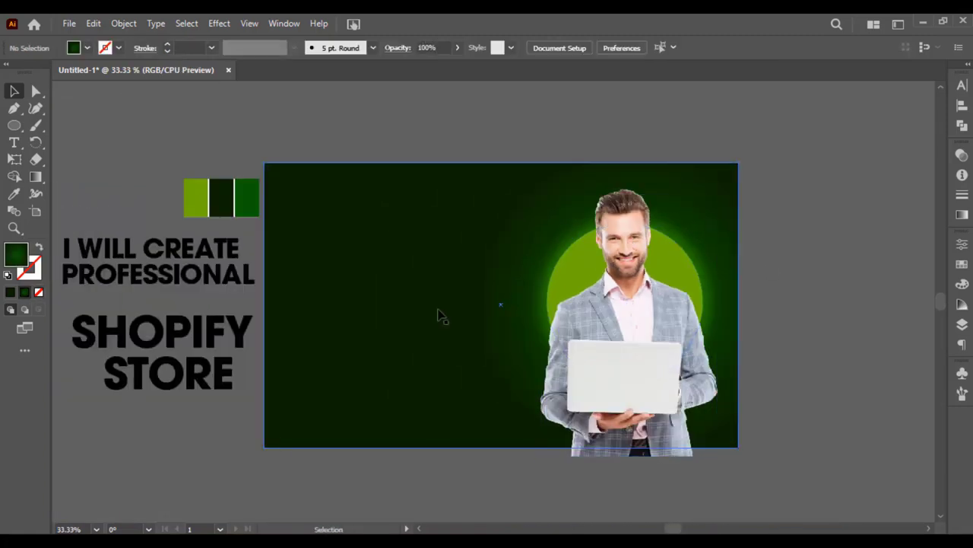
Lock the background, then enlarge the man and circle group and nudge it into place
click(434, 315)
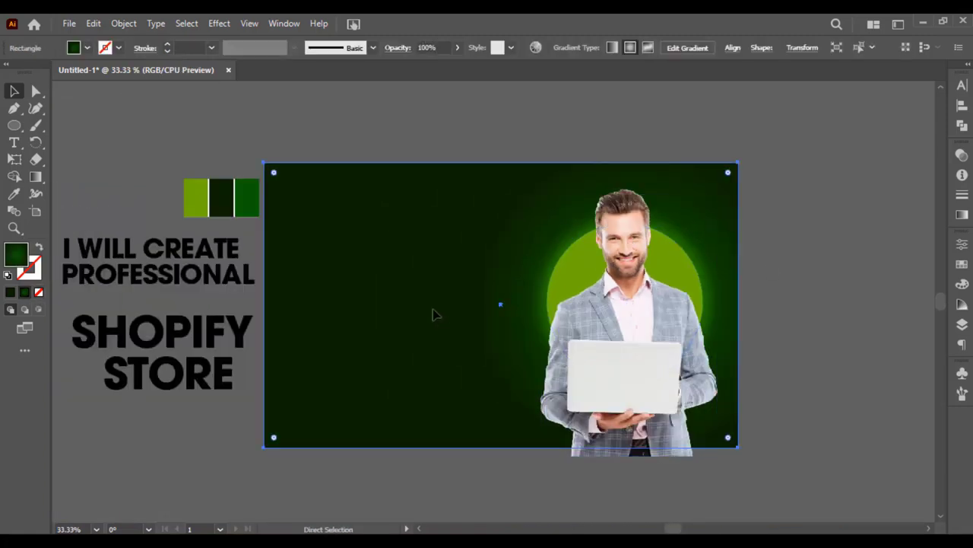
key(ctrl+2)
click(639, 239)
drag(629, 190, 629, 172)
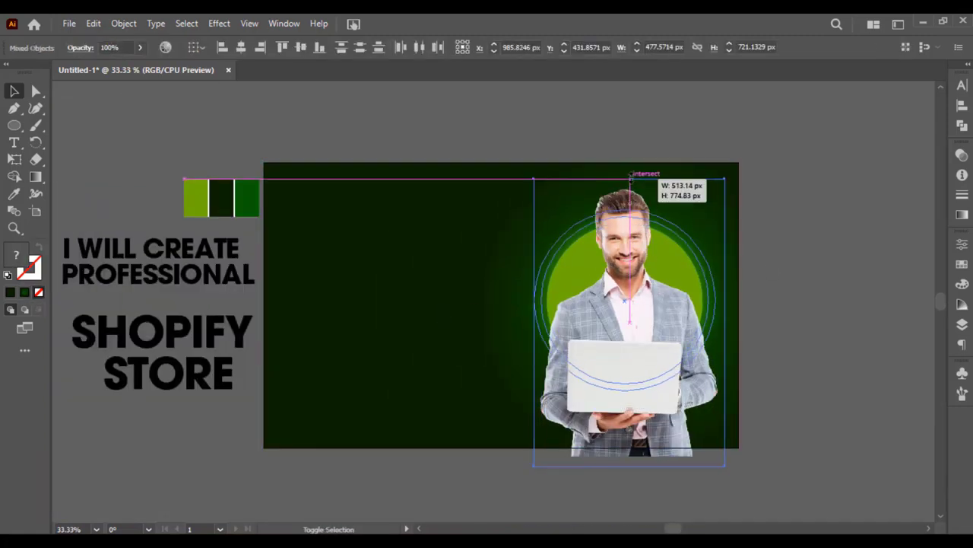
drag(794, 293, 794, 299)
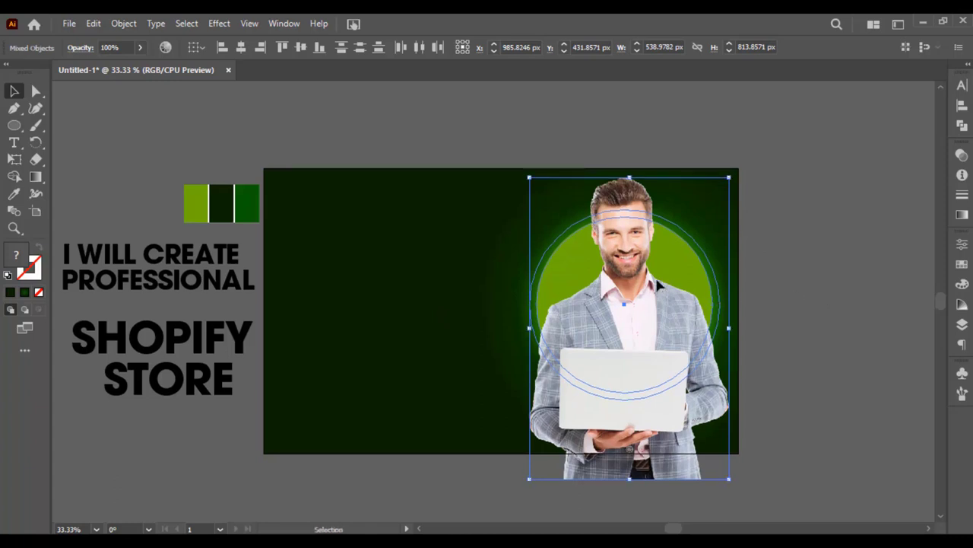
drag(687, 302, 686, 294)
key(Right)
key(Right)
key(Right)
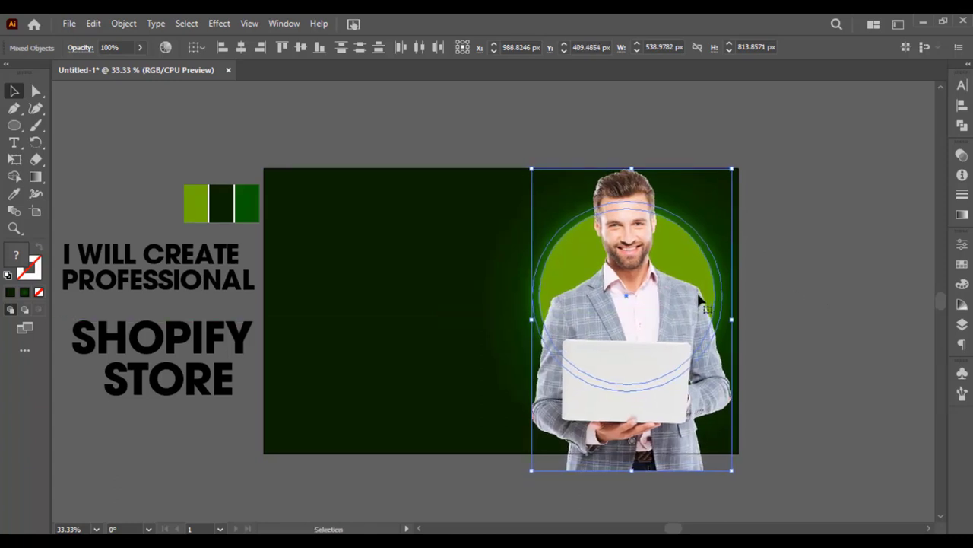
Make the headline text fill white (#FFFFFF)
click(319, 286)
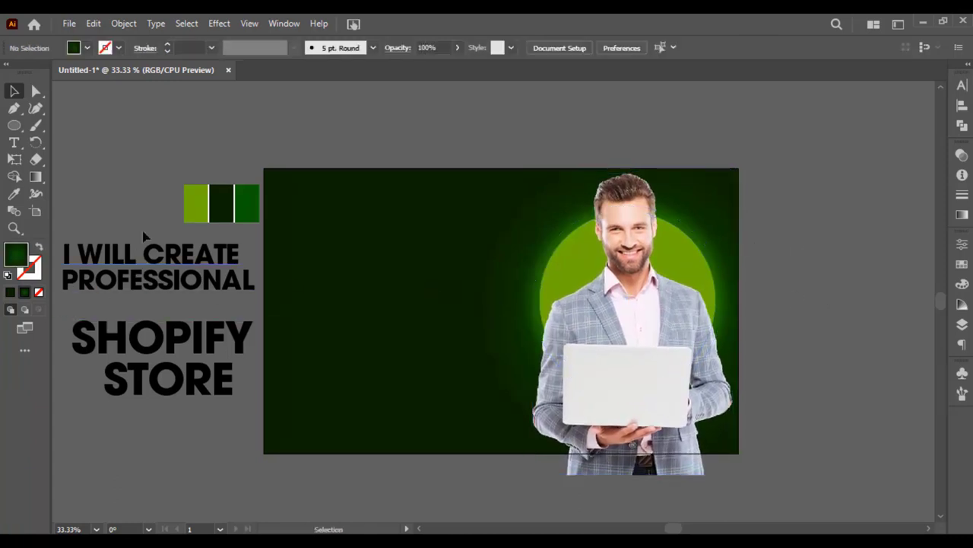
click(144, 251)
double_click(27, 253)
text(FFFFFF)
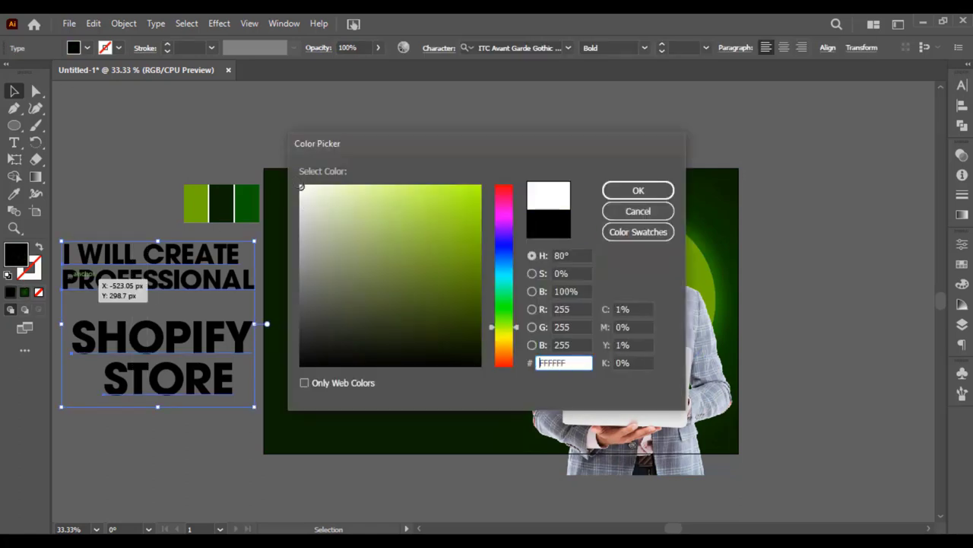
key(Return)
Move I WILL CREATE and PROFESSIONAL onto the banner's upper left, bringing PROFESSIONAL to front
click(367, 218)
drag(228, 254, 461, 221)
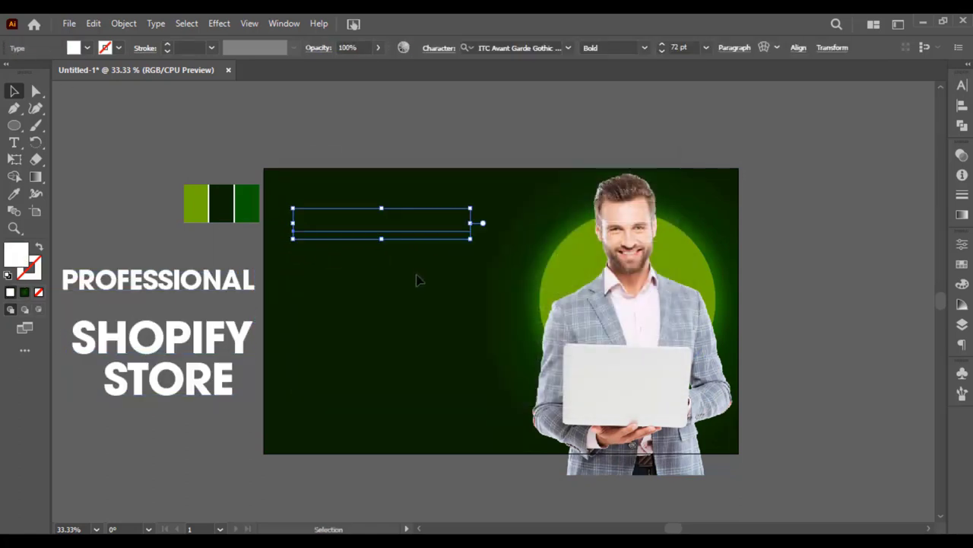
drag(229, 297, 388, 293)
right_click(384, 293)
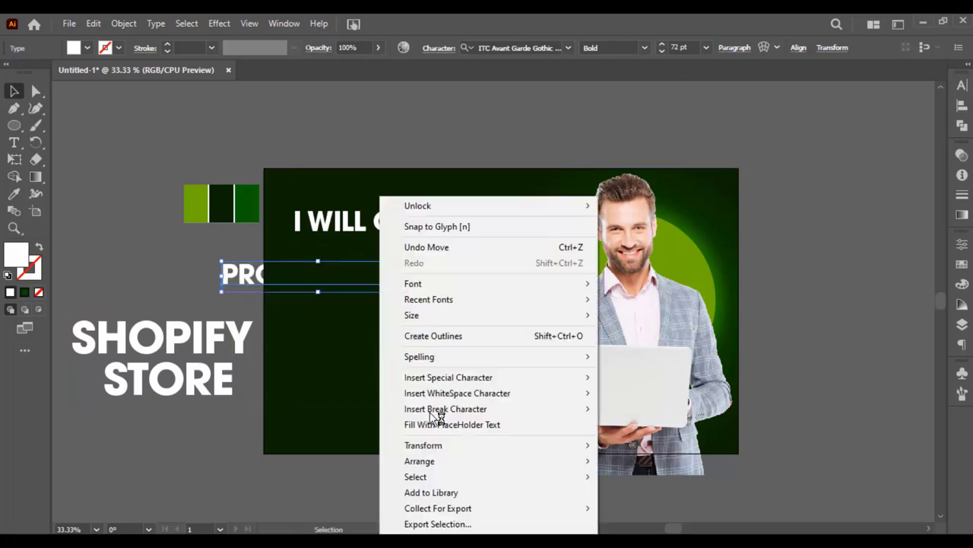
right_click(236, 274)
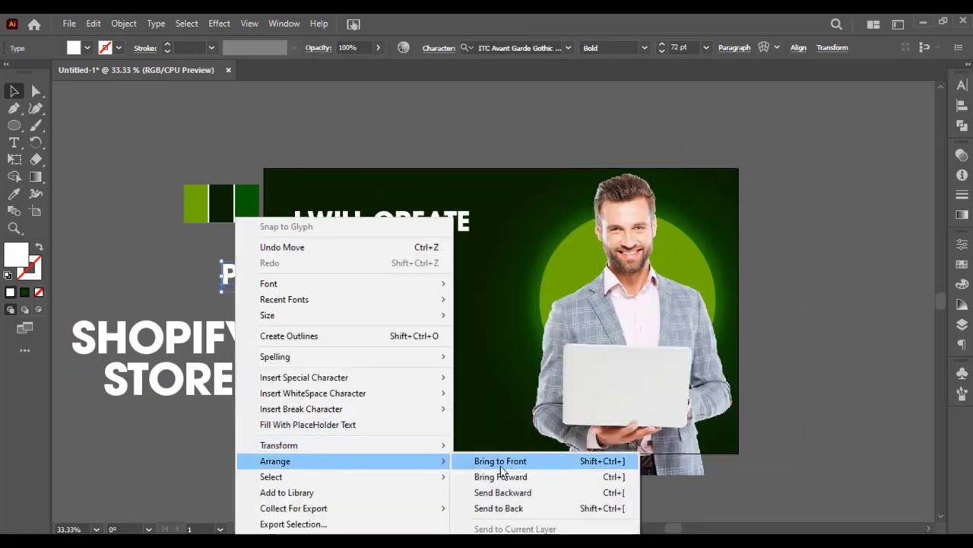
click(502, 461)
click(340, 283)
drag(340, 283, 407, 263)
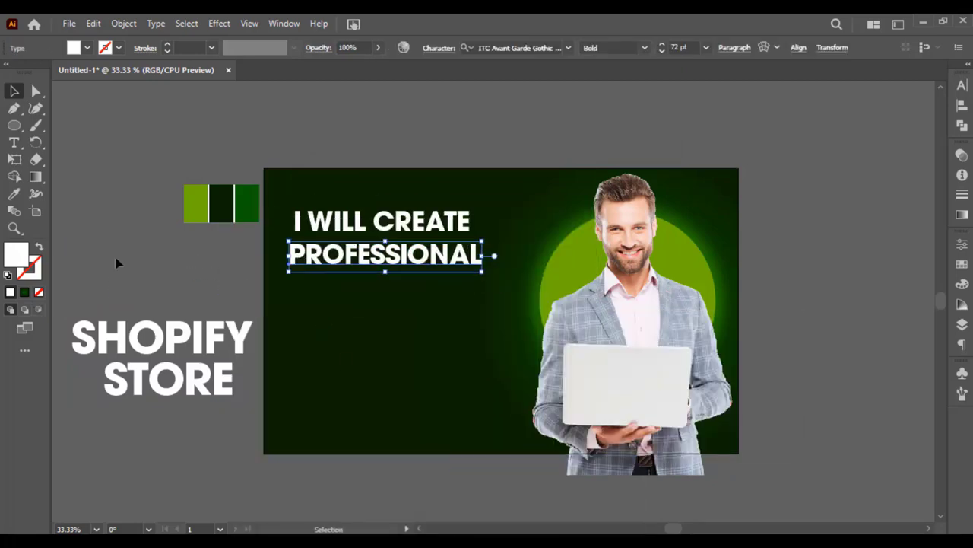
Colour PROFESSIONAL light green and set I WILL CREATE just above it
click(205, 192)
drag(380, 220, 449, 274)
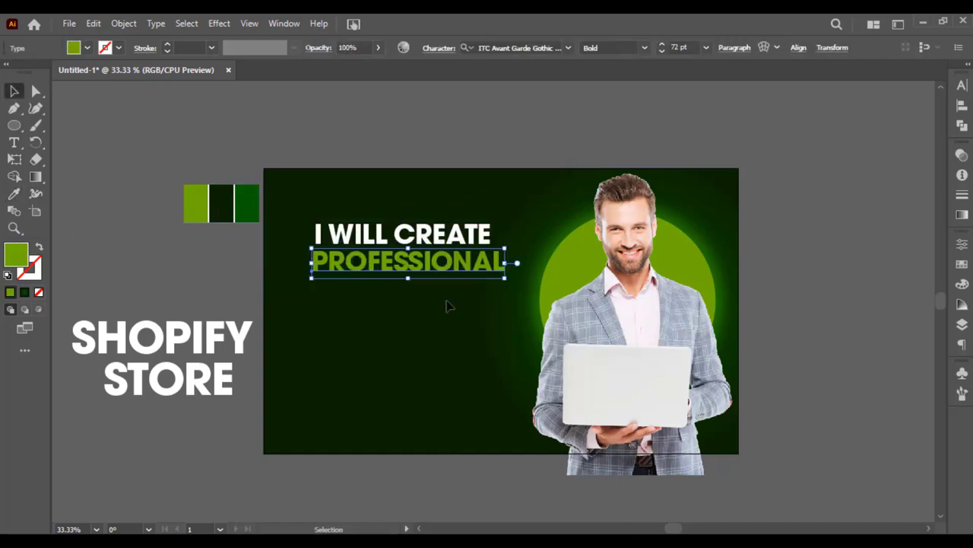
click(251, 319)
click(643, 470)
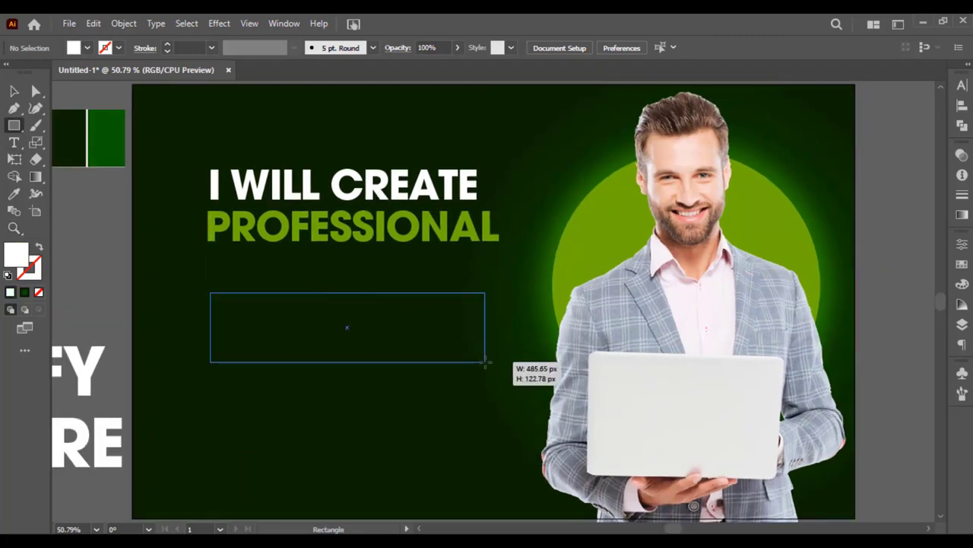
Draw a white box below the headline and bring SHOPIFY to the front in light green
drag(211, 293, 498, 364)
key(v)
drag(118, 378, 456, 419)
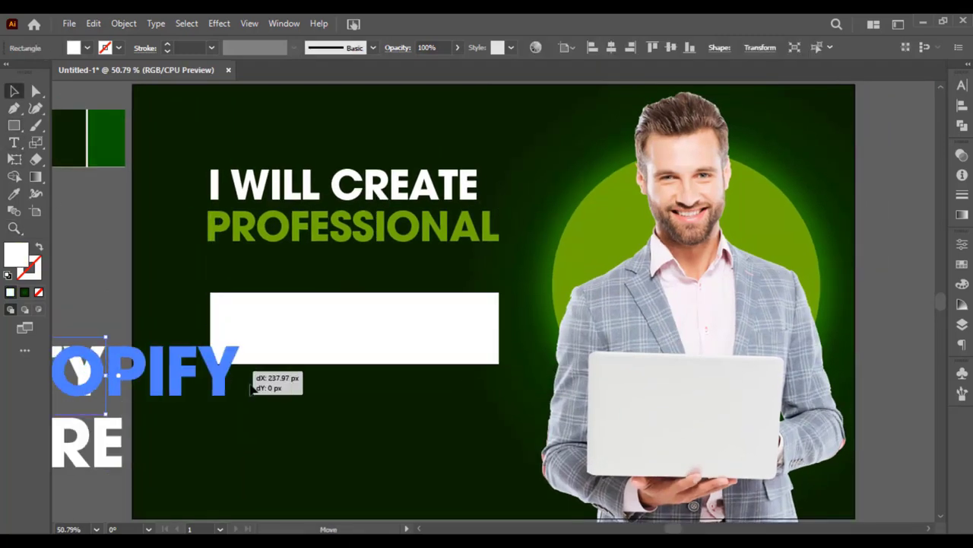
right_click(247, 358)
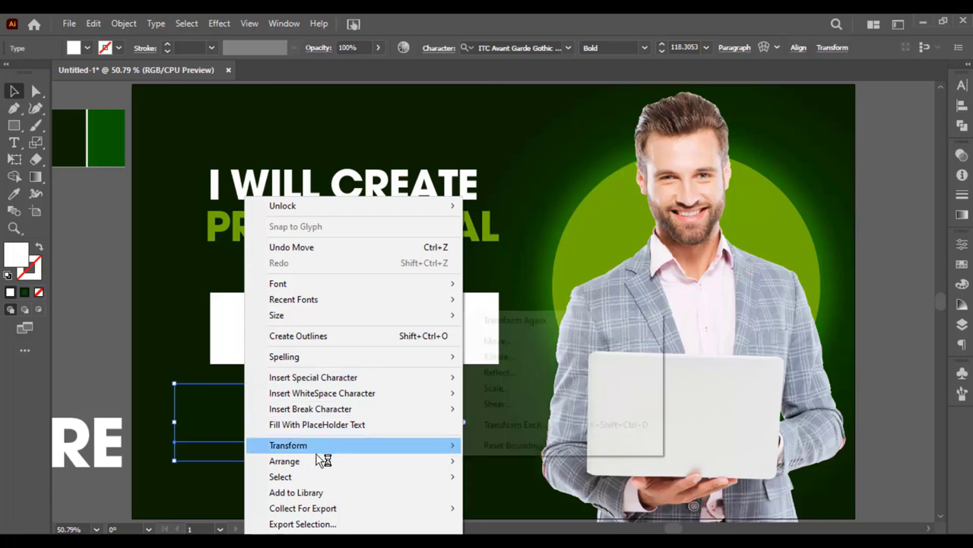
click(554, 463)
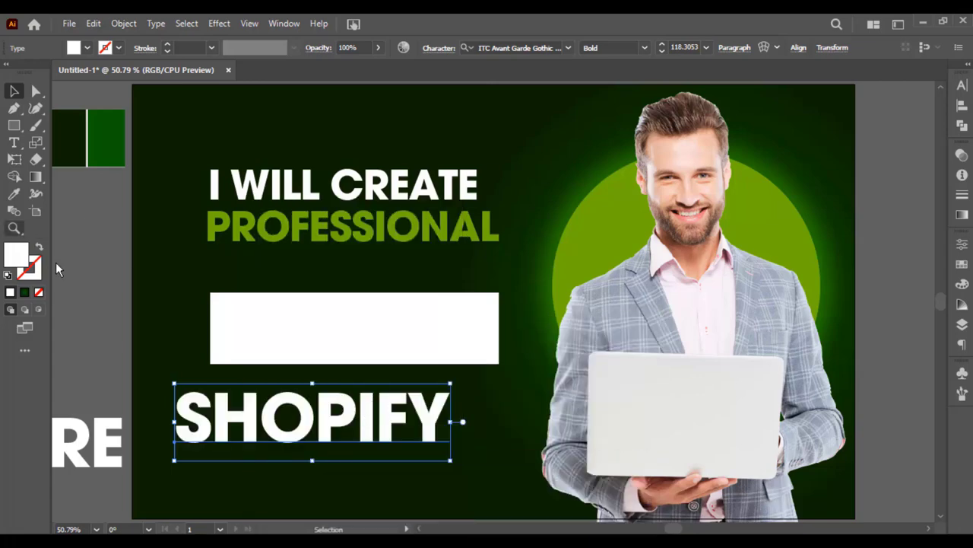
scroll(388, 475, left, 2)
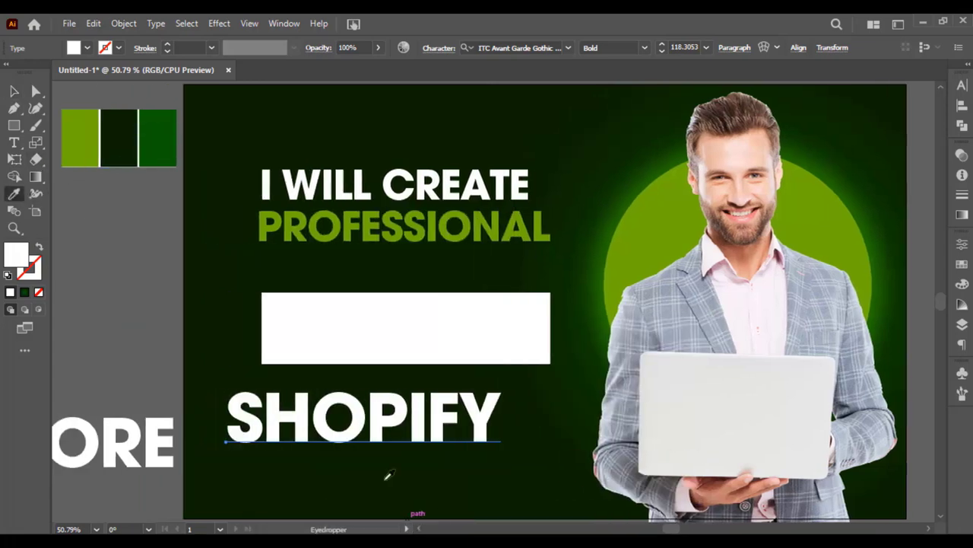
click(82, 116)
Set SHOPIFY inside the white box and widen the box evenly on both sides
key(v)
click(349, 369)
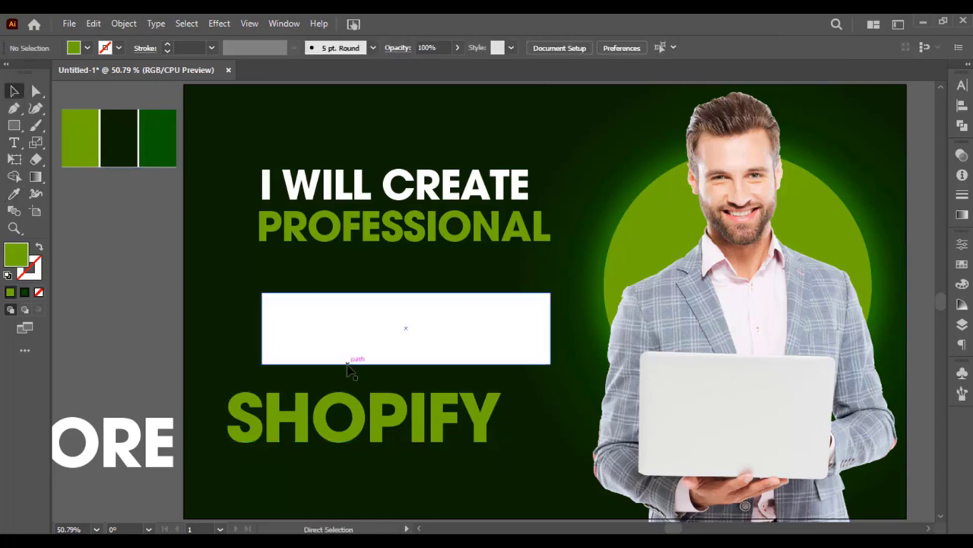
scroll(417, 396, right, 2)
drag(416, 395, 456, 333)
key(ctrl+1)
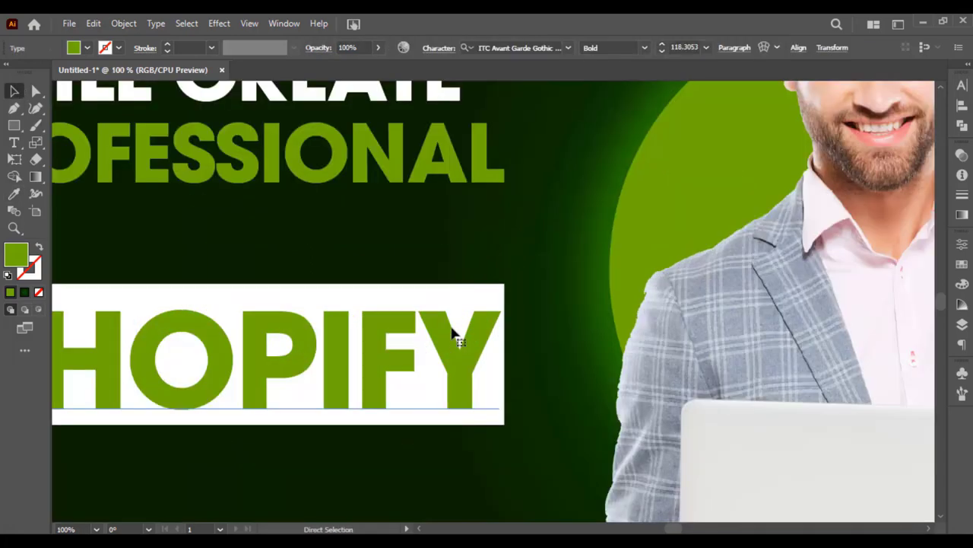
mouse_move(383, 367)
mouse_down()
mouse_move(582, 322)
mouse_move(569, 314)
mouse_up()
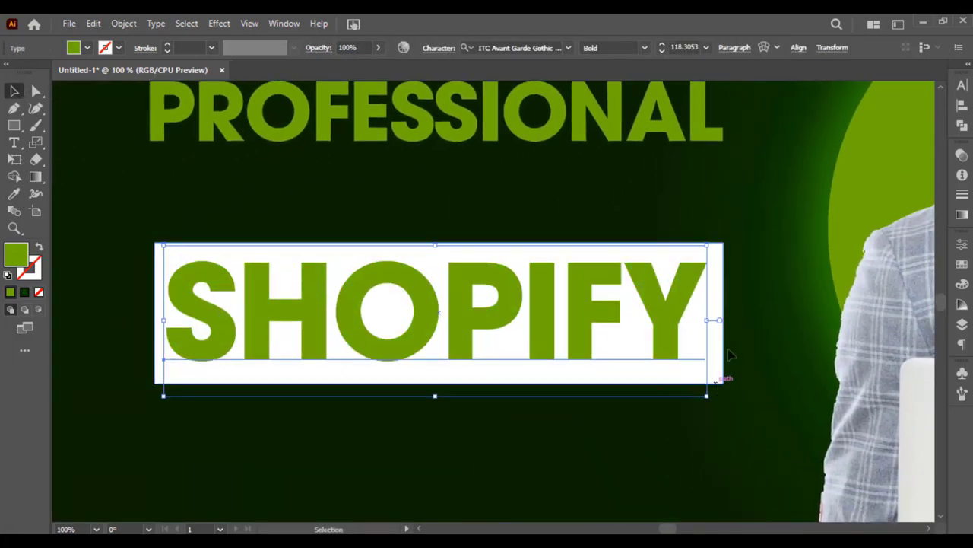
click(723, 310)
drag(723, 311, 739, 311)
click(576, 409)
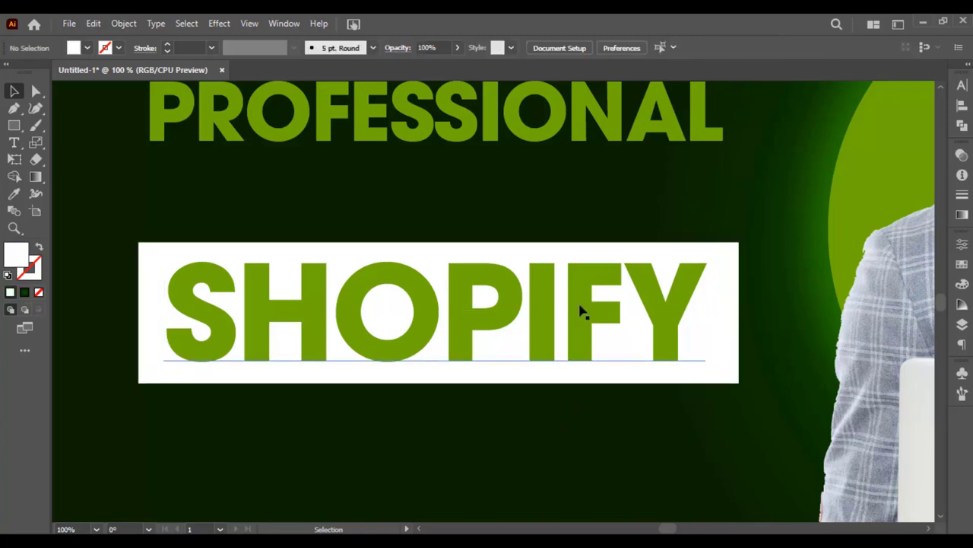
Slant the white SHOPIFY box by raising its top-left corner point
click(735, 252)
key(a)
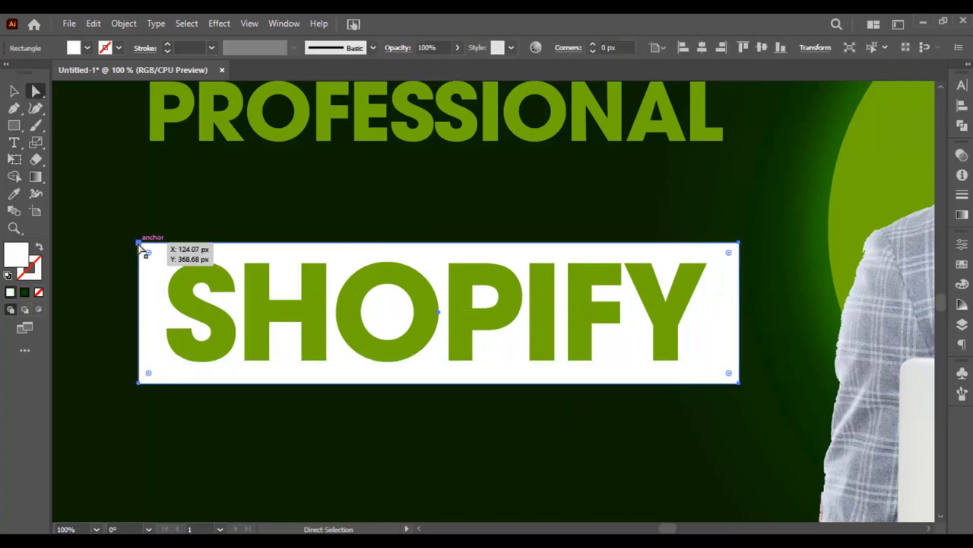
click(139, 244)
click(39, 151)
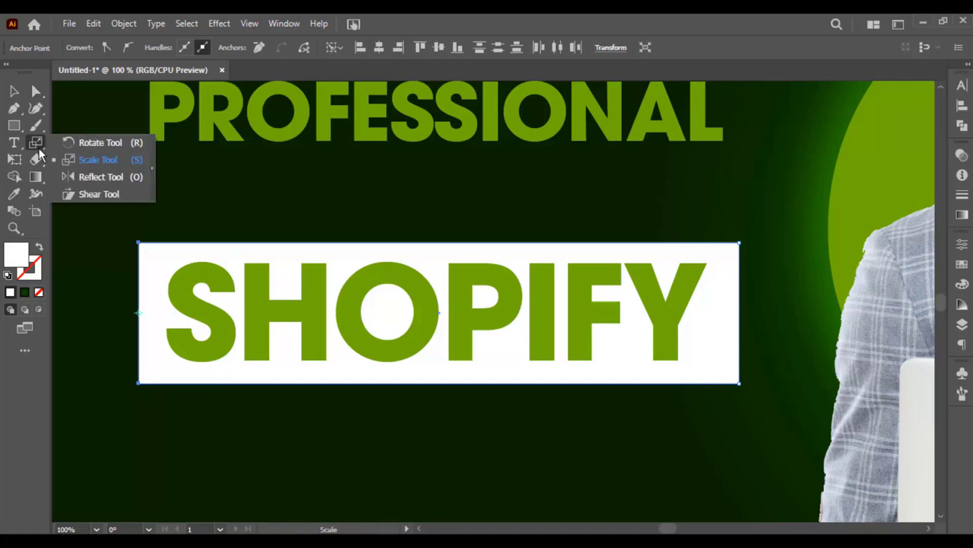
click(111, 159)
drag(135, 178, 135, 157)
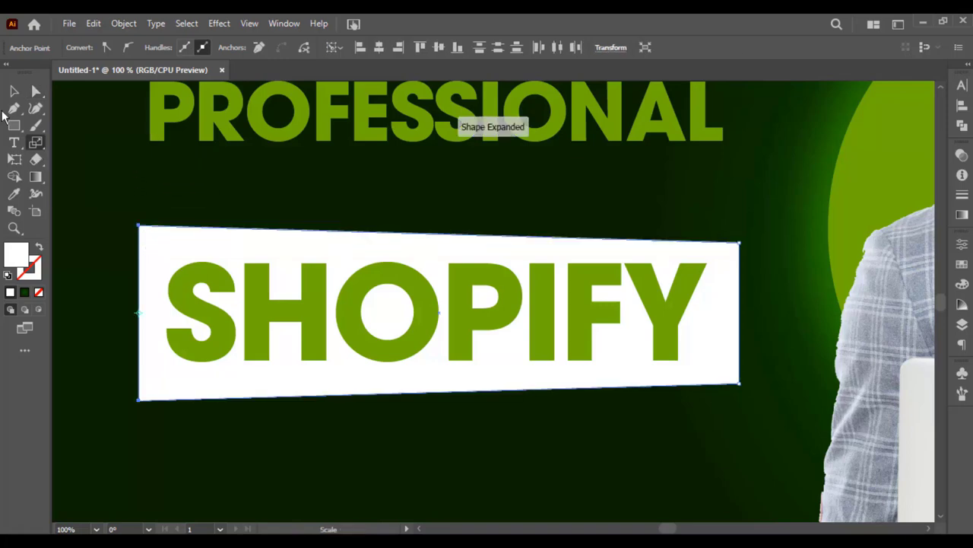
click(15, 91)
Paste a copy behind the box, colour it light green, rotate it 180° and narrow it
click(93, 24)
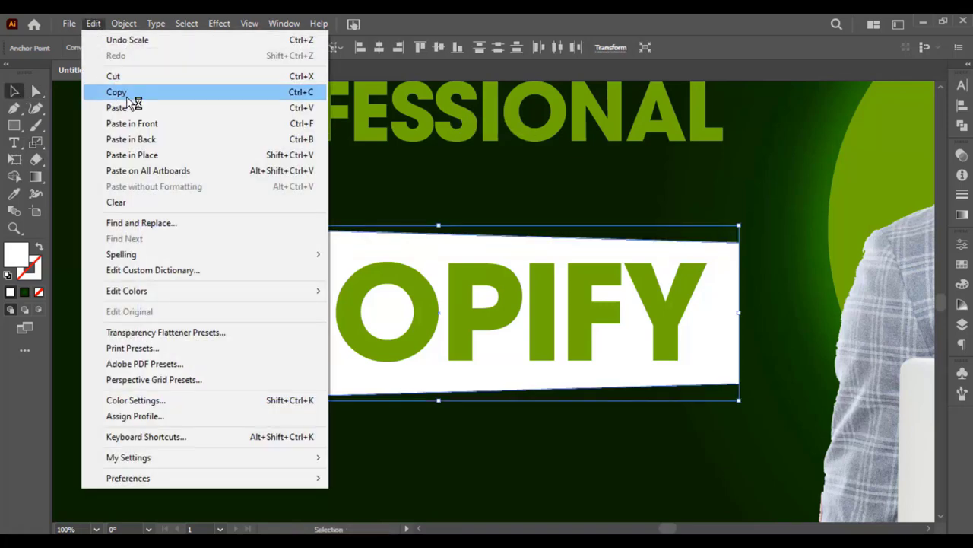
click(126, 92)
click(93, 23)
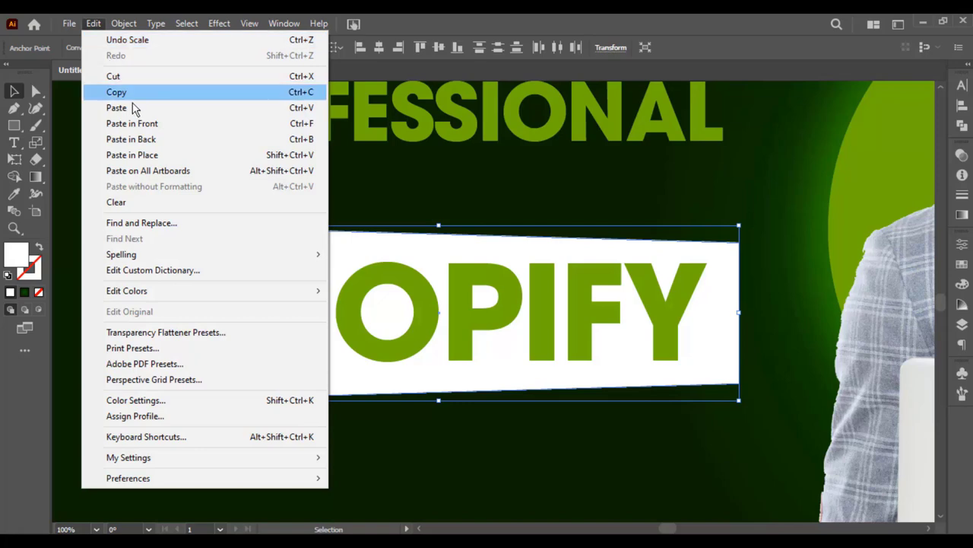
click(149, 140)
click(13, 193)
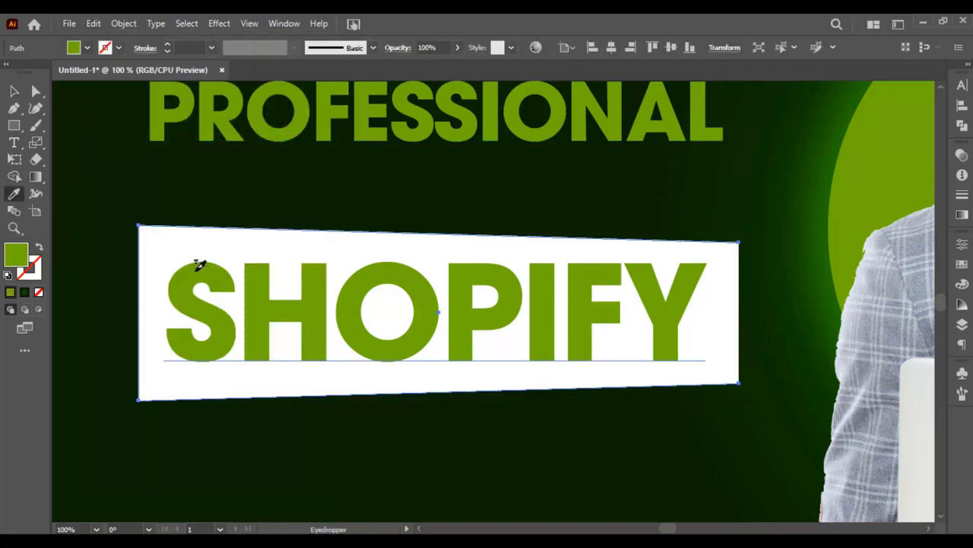
click(16, 92)
drag(746, 311, 213, 380)
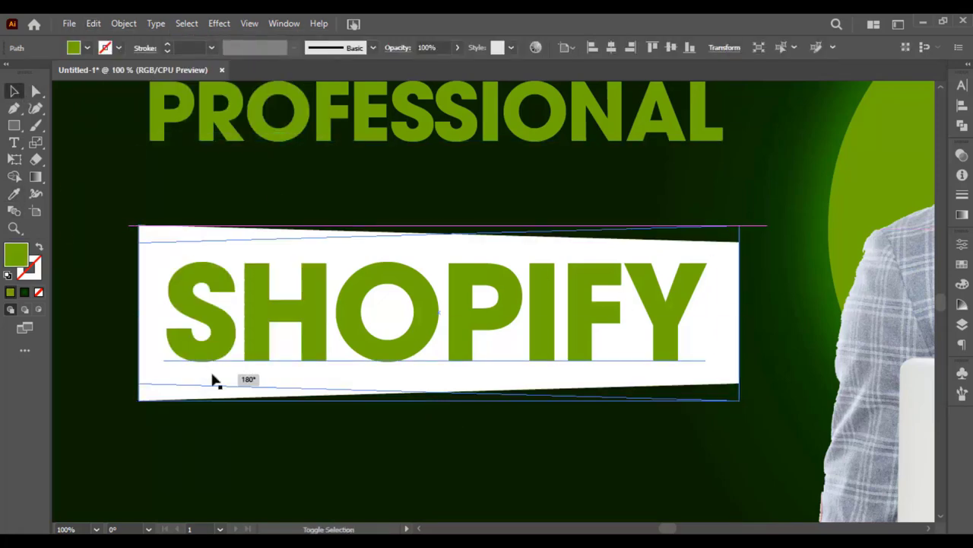
drag(742, 312, 714, 316)
Draw a thin straight line along the top edge of the SHOPIFY banner
click(591, 467)
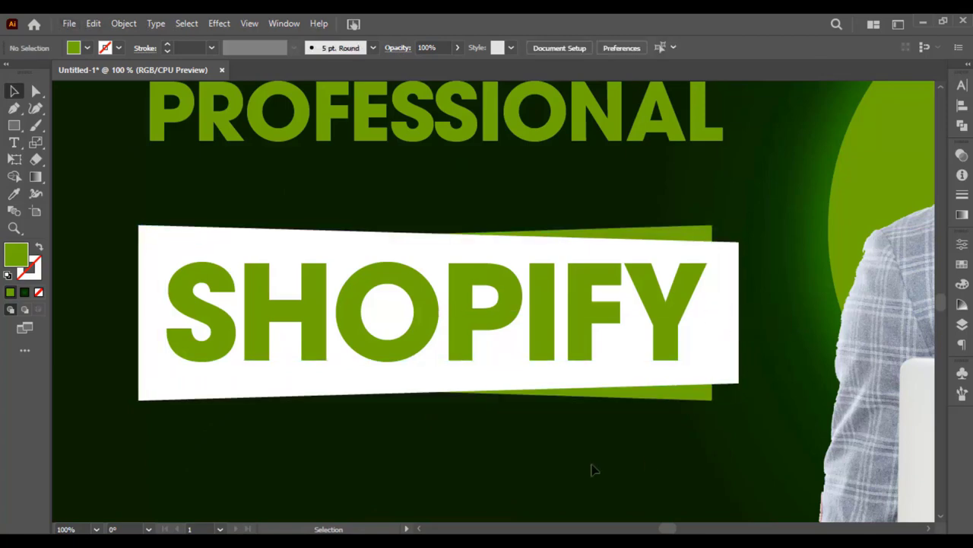
click(138, 204)
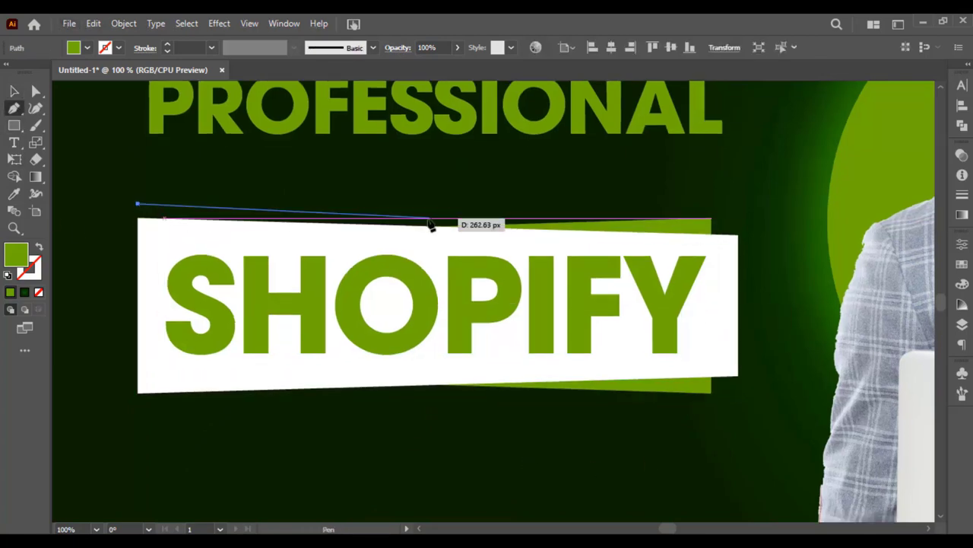
click(438, 218)
click(39, 247)
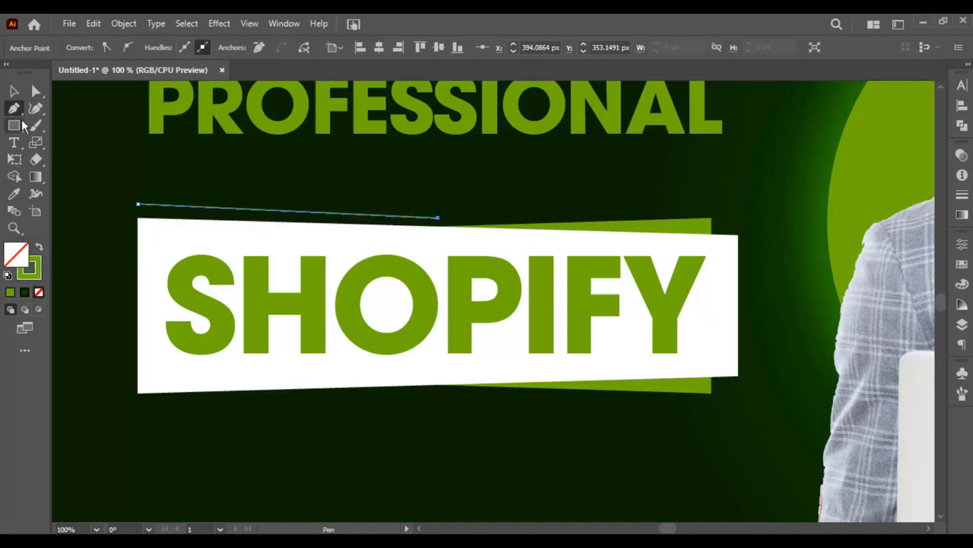
key(v)
Give the line an 11 pt green stroke with a tapered width profile
click(133, 180)
drag(148, 188, 156, 219)
click(185, 47)
text(11)
key(Return)
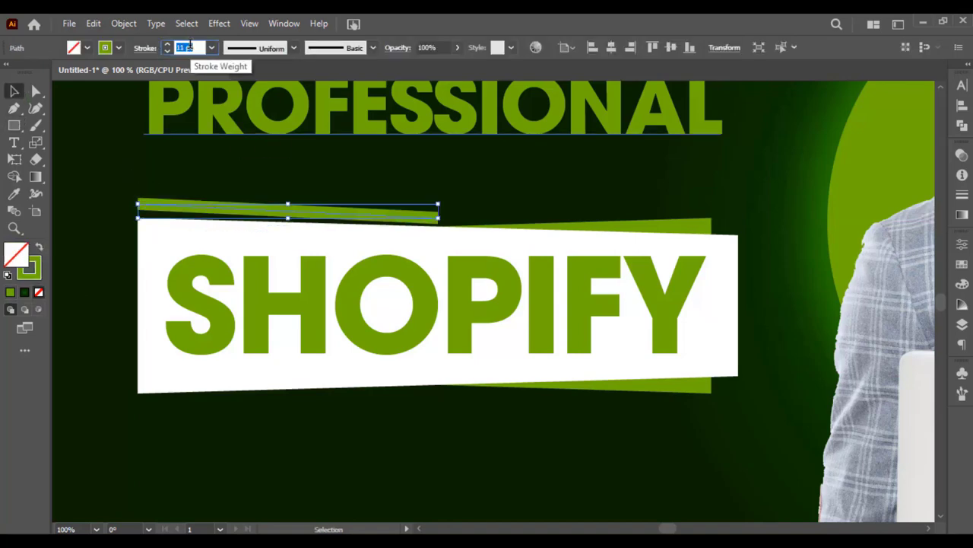
click(261, 47)
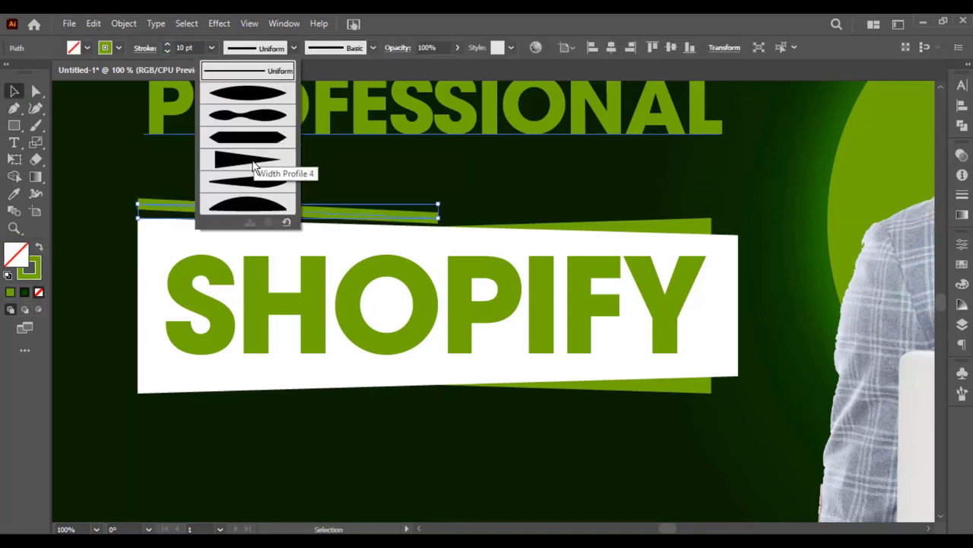
click(255, 170)
click(242, 182)
Make a reflected copy of the wedge and move it to the banner's bottom edge
scroll(198, 190, down, 1)
click(164, 196)
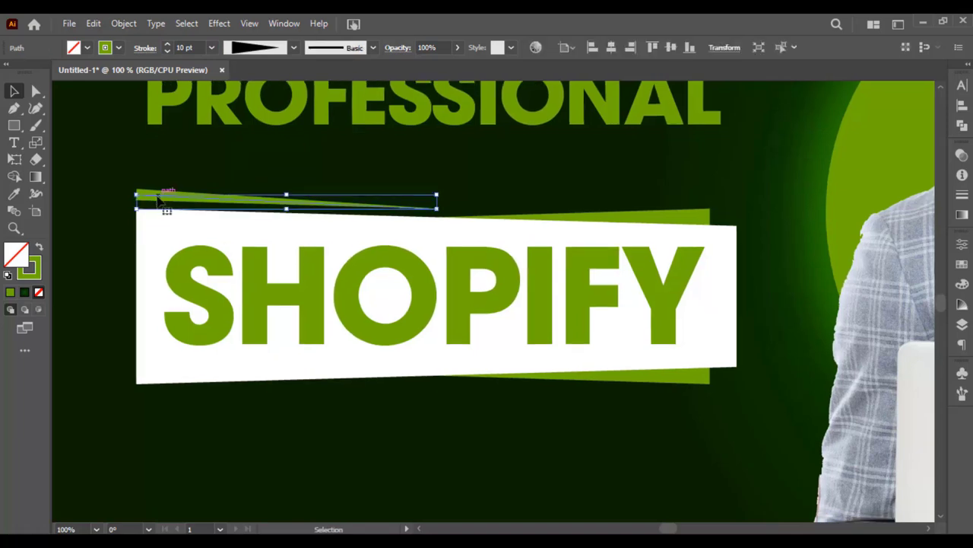
right_click(159, 196)
click(356, 373)
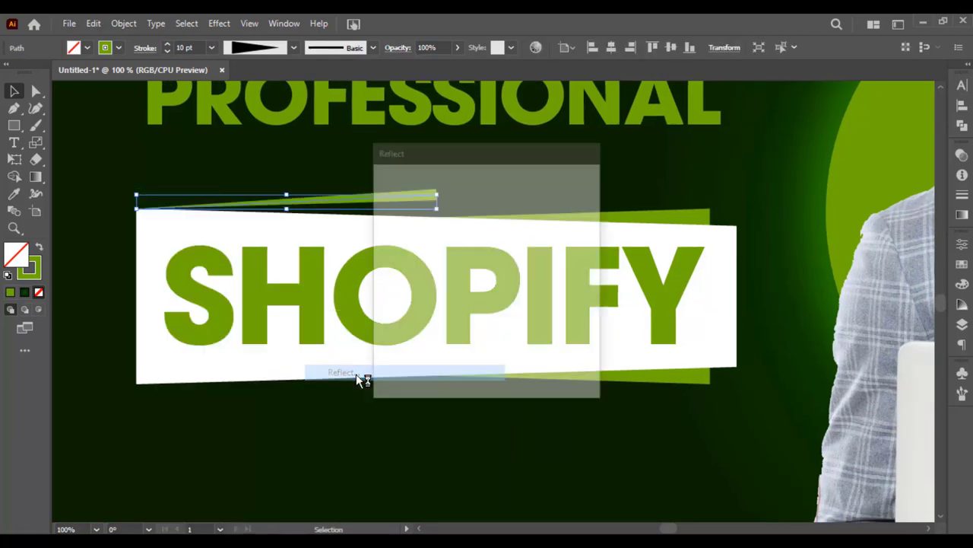
click(430, 374)
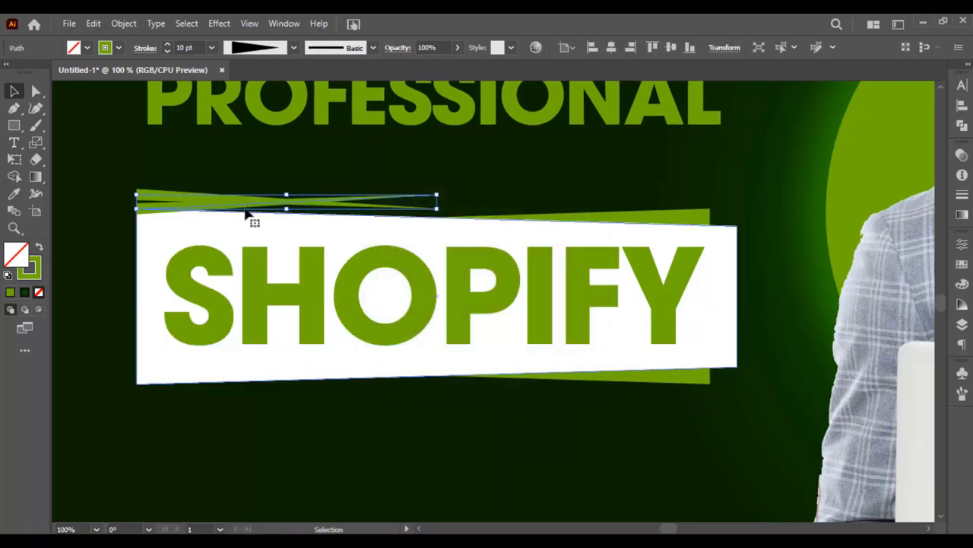
drag(212, 370, 213, 397)
click(291, 441)
Group both wedges with the SHOPIFY banner pieces
click(363, 318)
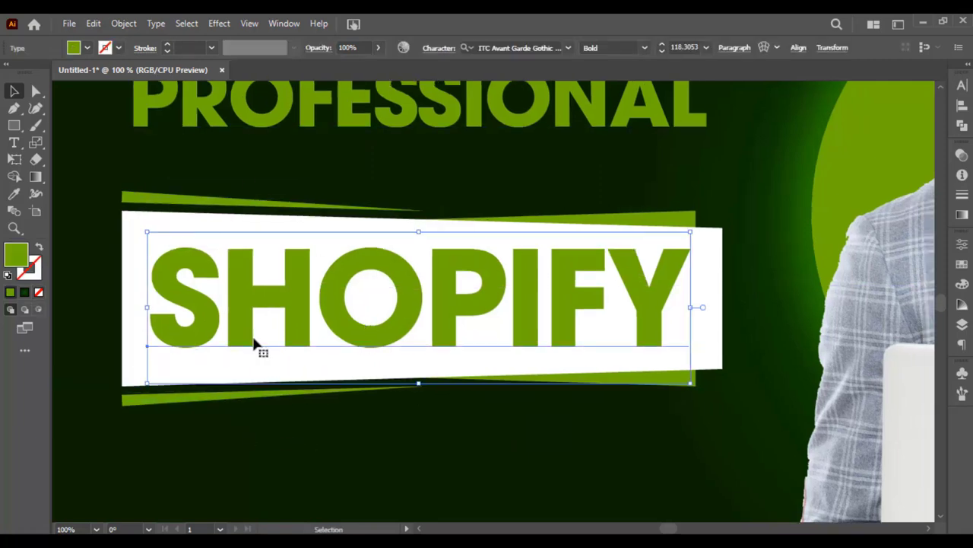
right_click(472, 190)
click(541, 320)
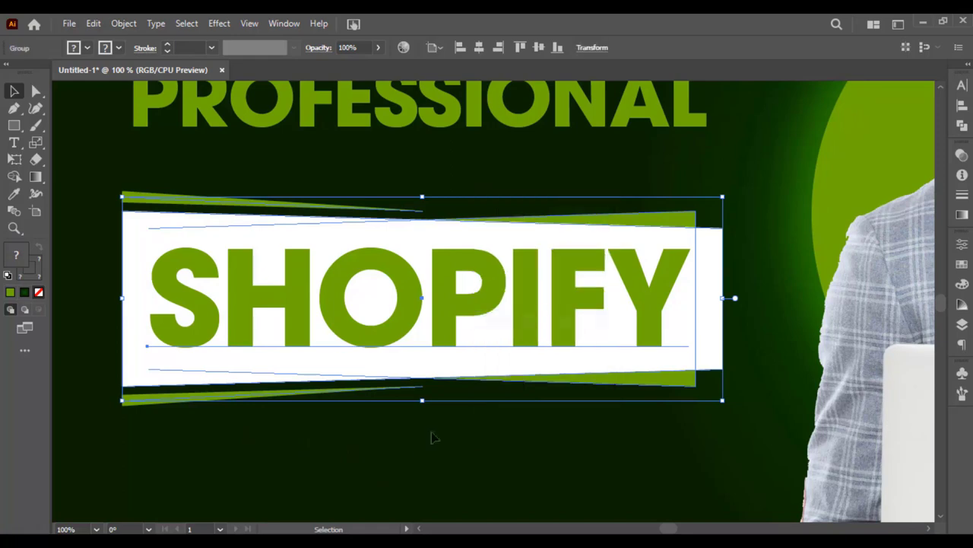
click(420, 444)
Draw a rectangle below the SHOPIFY banner, keeping the banner in front of it
key(z)
alt+click(410, 426)
drag(403, 403, 298, 412)
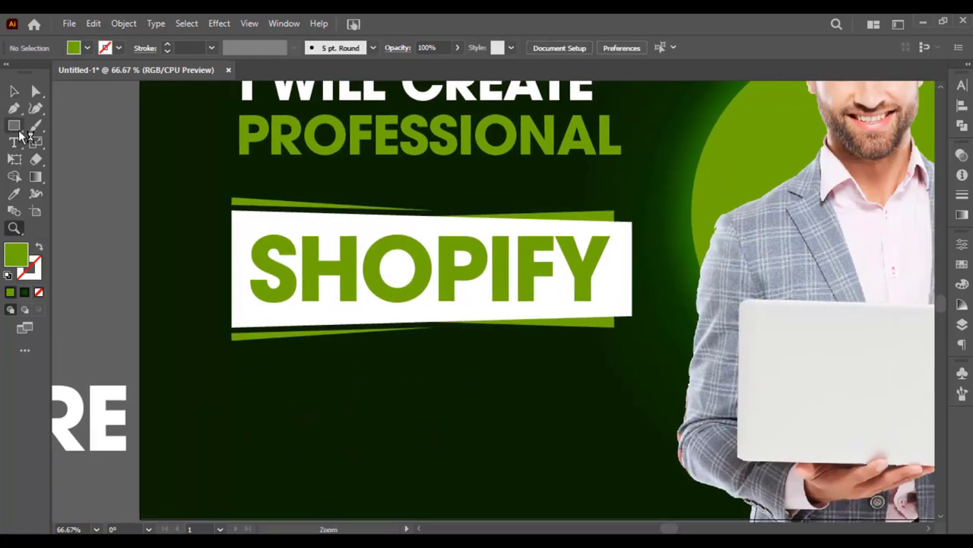
drag(295, 297, 593, 420)
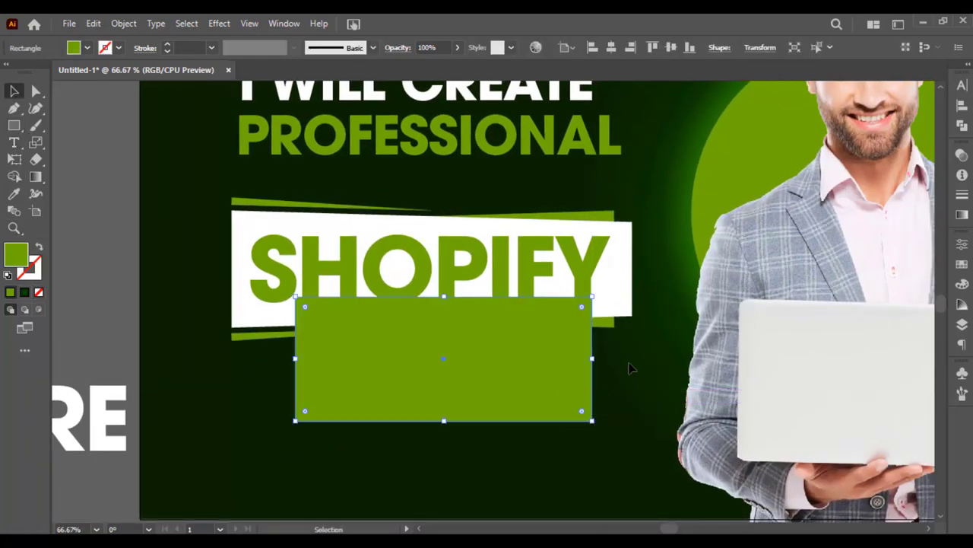
click(602, 278)
right_click(572, 275)
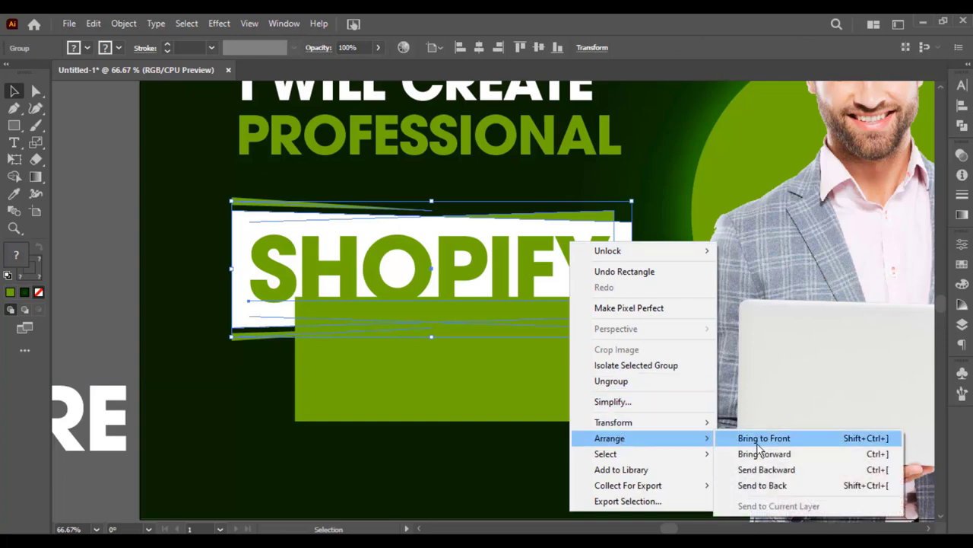
click(764, 438)
Move the STORE text into the box and bring it to the front
click(471, 456)
drag(110, 427, 545, 389)
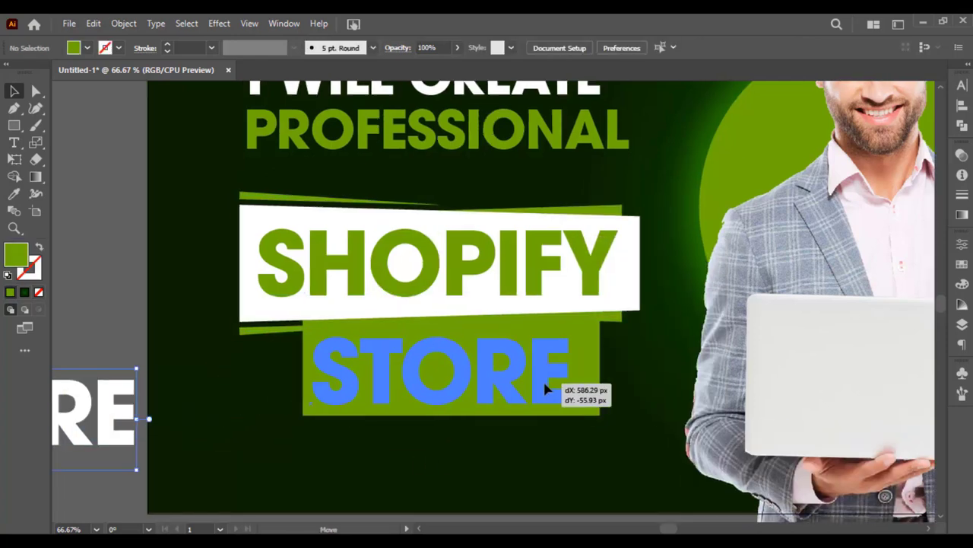
right_click(545, 388)
mouse_move(585, 305)
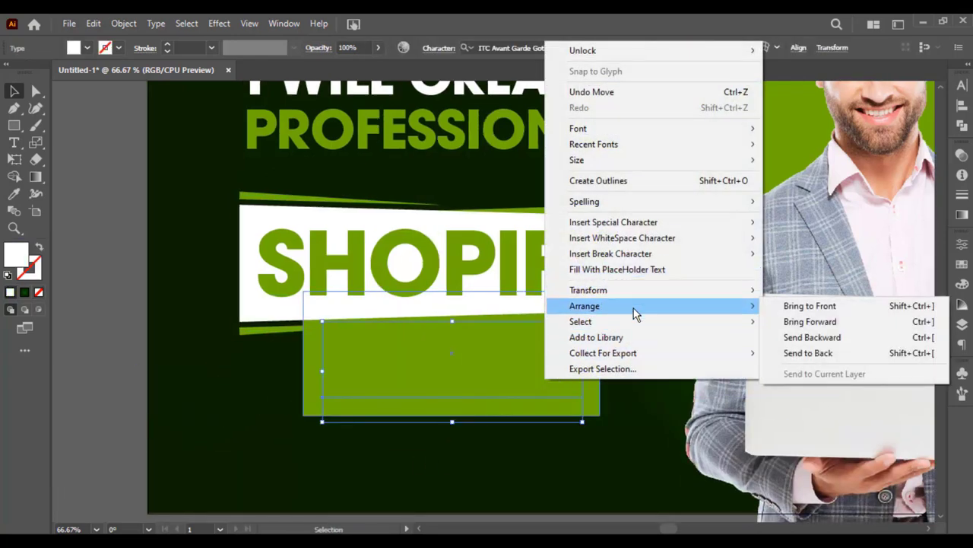
click(805, 312)
click(500, 446)
click(508, 373)
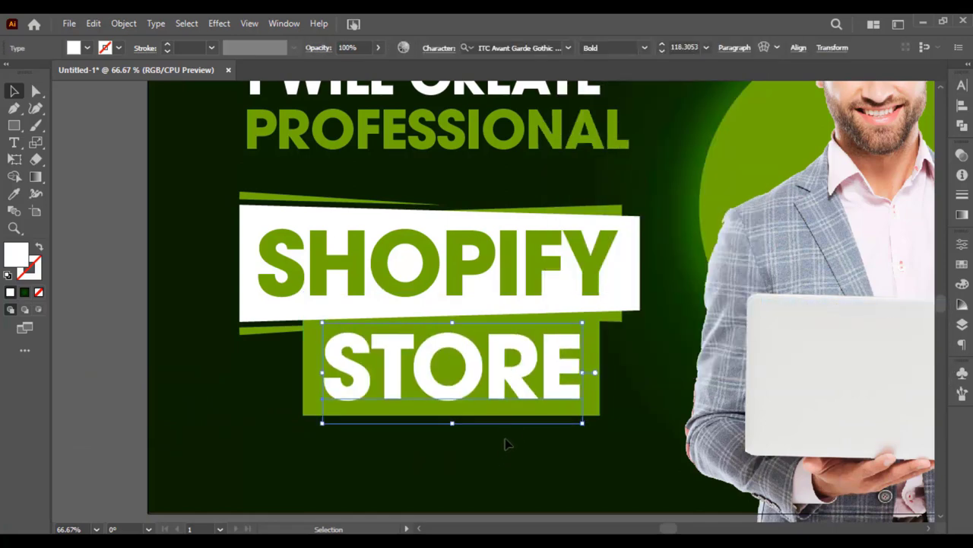
click(523, 464)
click(495, 431)
click(495, 437)
click(506, 372)
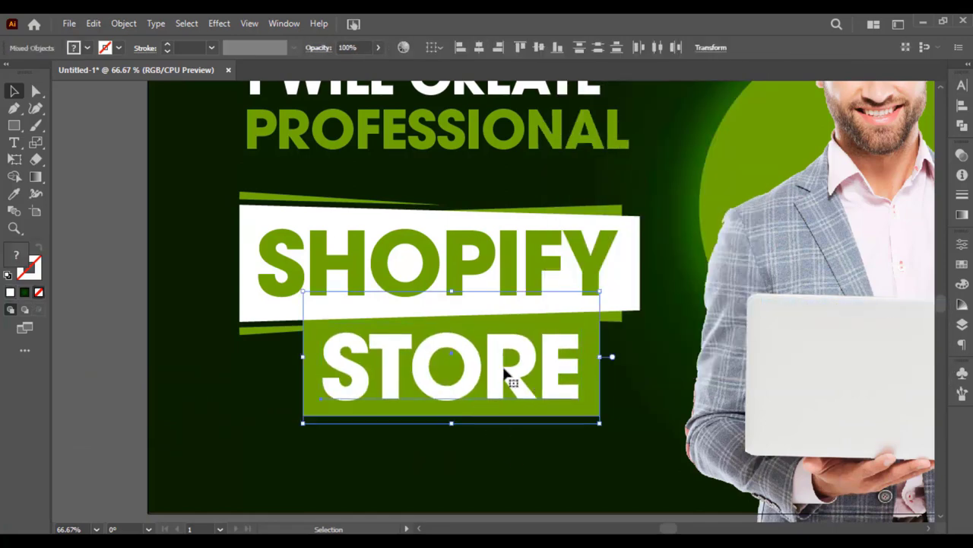
Give the box behind STORE a darker green fill
click(331, 350)
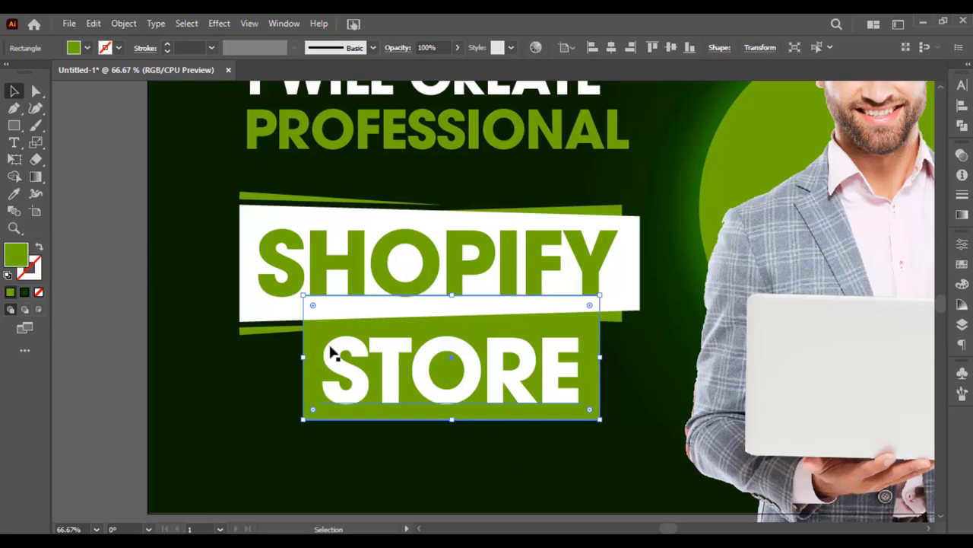
double_click(19, 261)
click(638, 191)
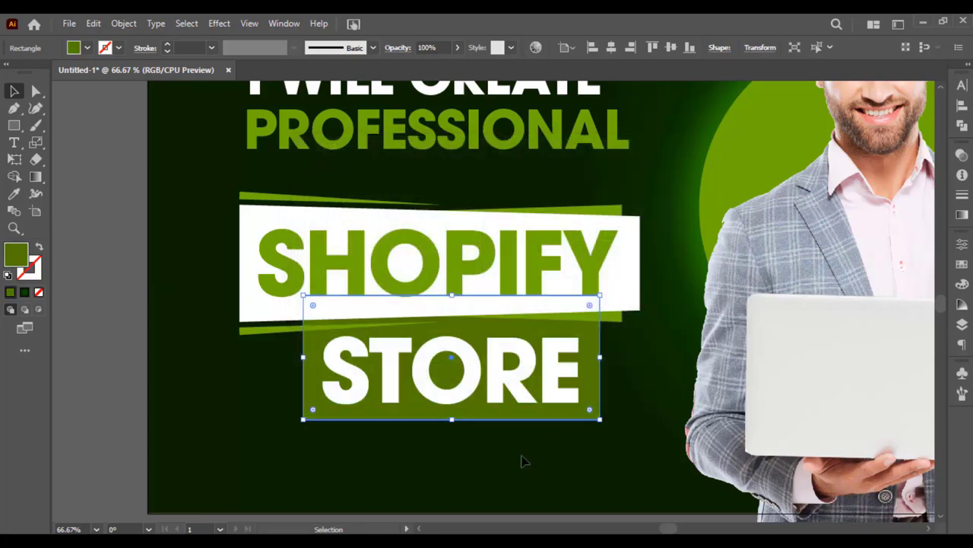
click(522, 461)
click(487, 426)
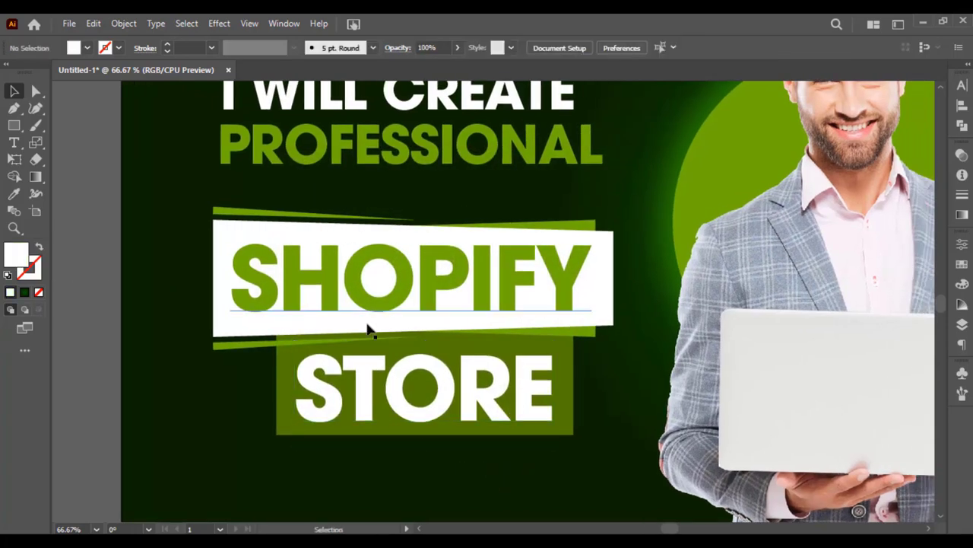
Add a Drop Shadow to STORE with 30% opacity and 3 px offsets and blur
key(ctrl+equal)
drag(411, 343, 545, 239)
click(219, 23)
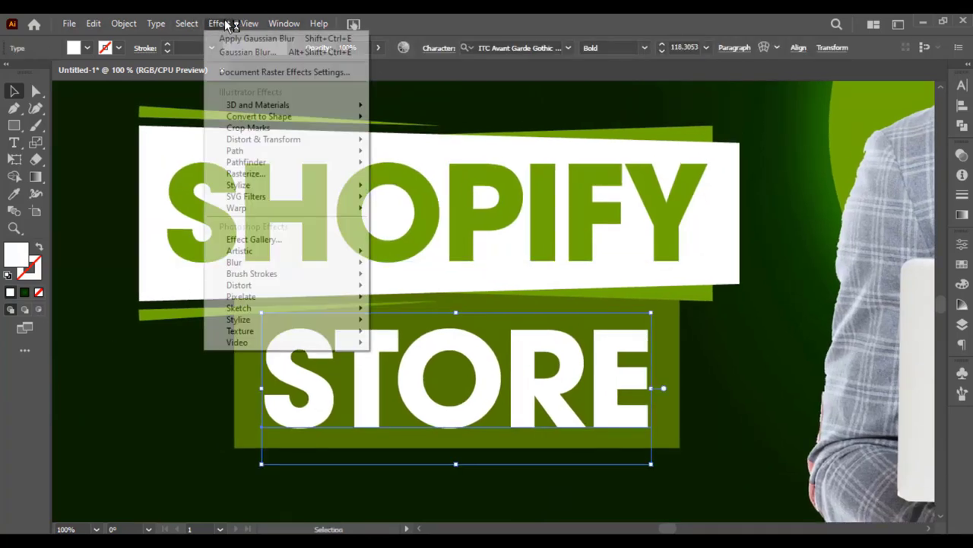
click(477, 195)
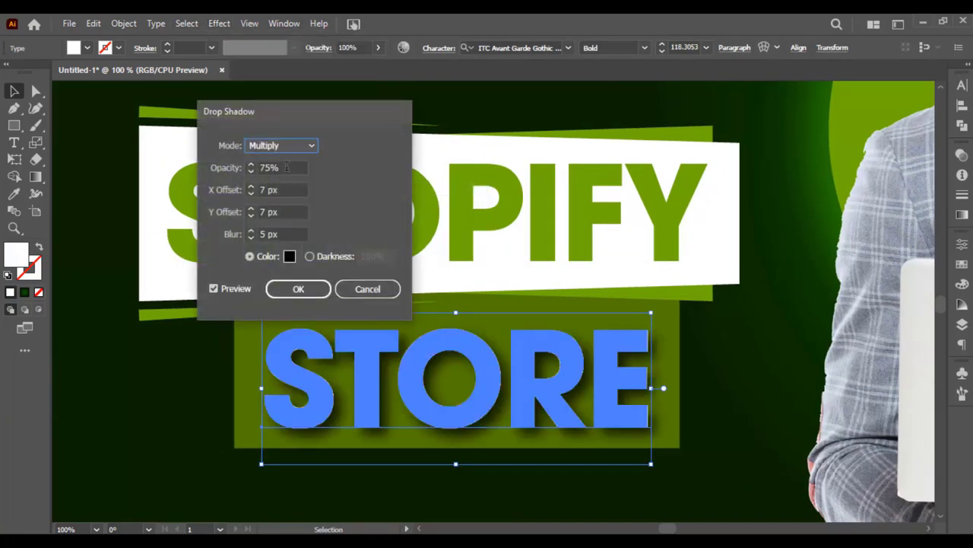
text(30)
key(Tab)
text(3)
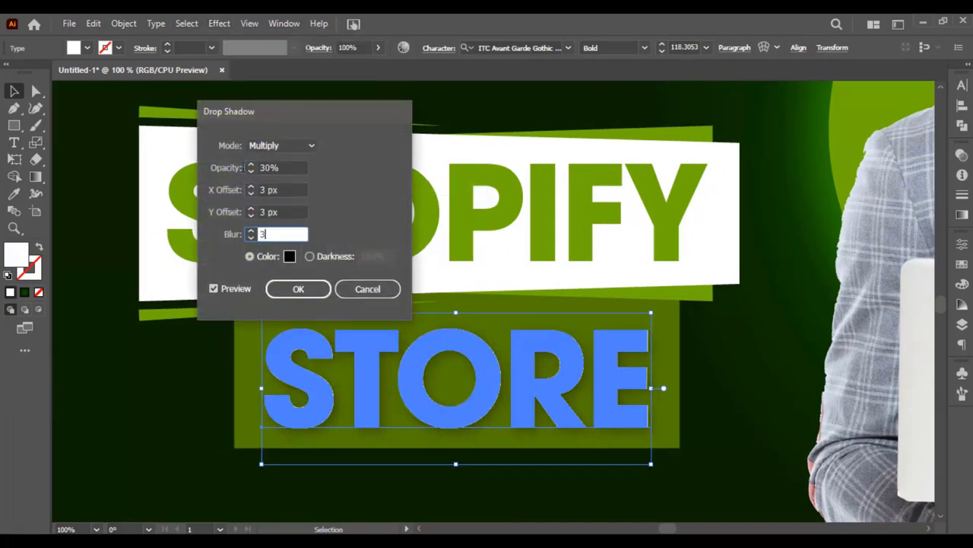
click(298, 289)
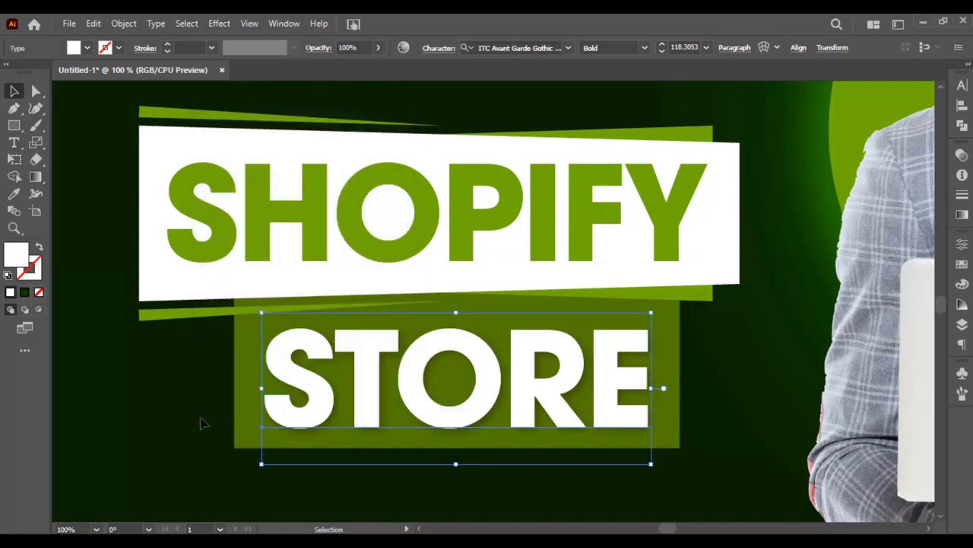
click(200, 419)
key(ctrl+minus)
key(ctrl+minus)
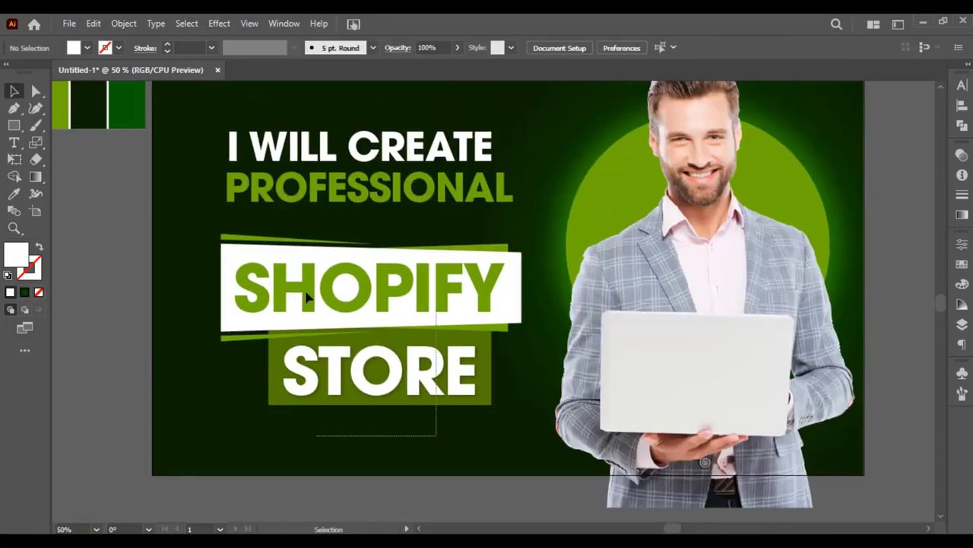
Group SHOPIFY and STORE and nudge the group upward
key(v)
click(426, 289)
right_click(443, 228)
click(507, 354)
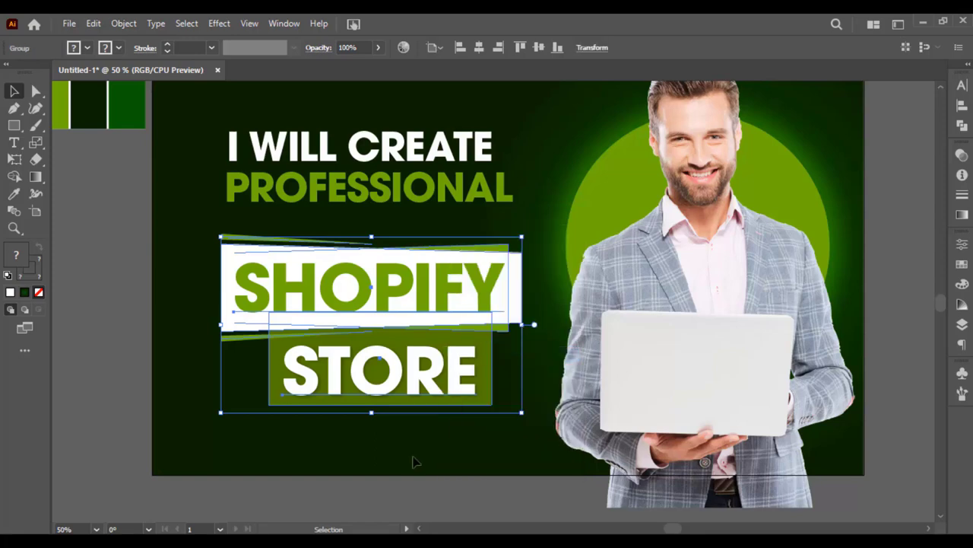
click(413, 461)
drag(392, 368, 392, 352)
Centre the headline horizontally over SHOPIFY STORE and group the whole text block
shift+click(399, 182)
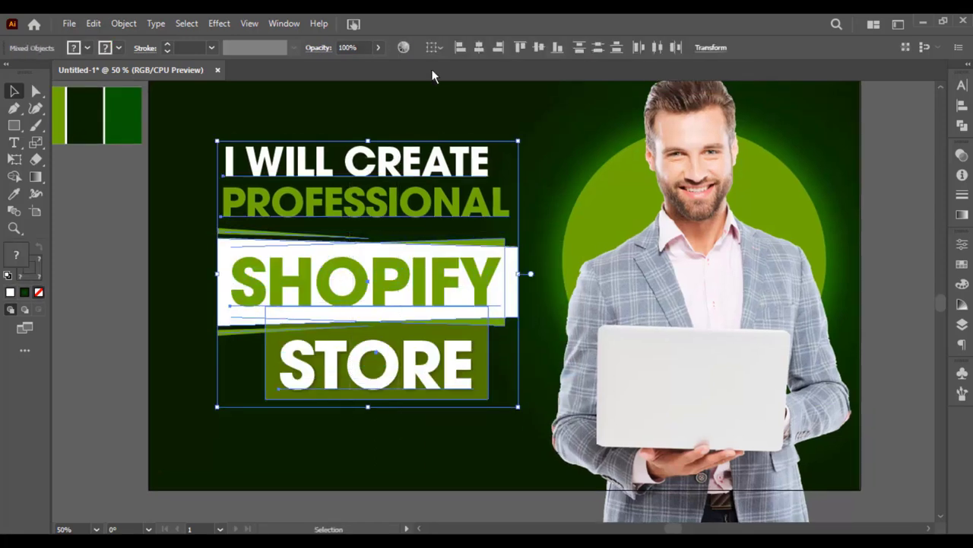
click(479, 47)
click(426, 106)
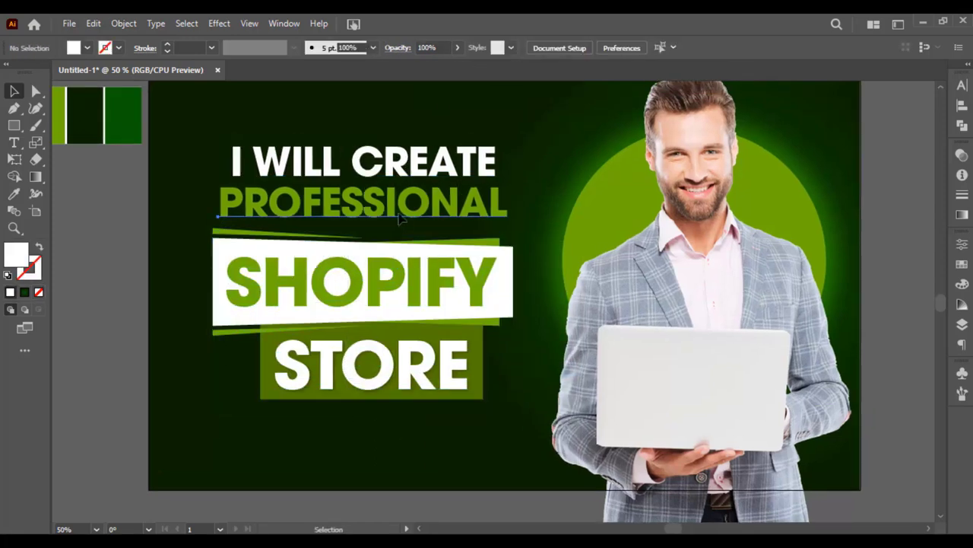
mouse_move(397, 121)
mouse_down()
mouse_move(407, 315)
mouse_move(407, 305)
mouse_up()
right_click(367, 223)
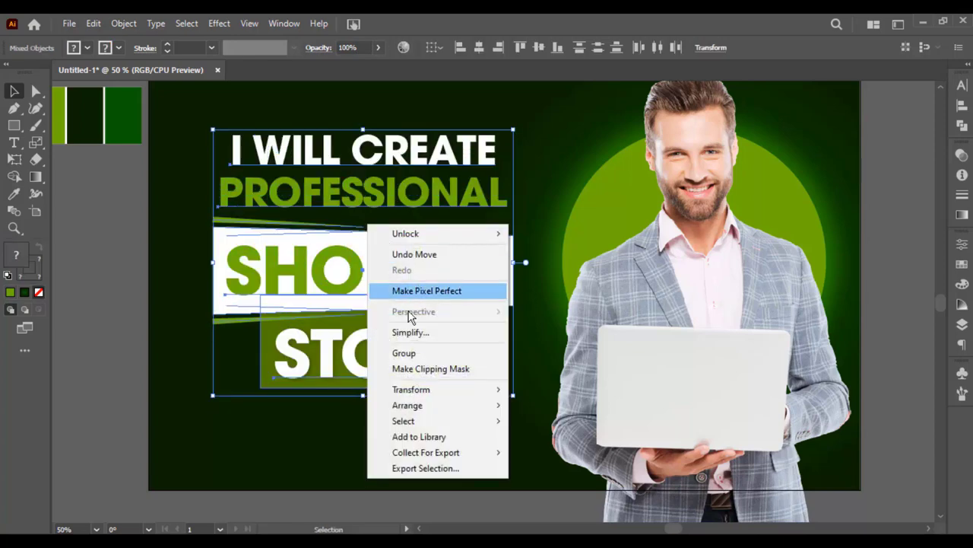
click(438, 351)
click(384, 448)
scroll(370, 388, down, 2)
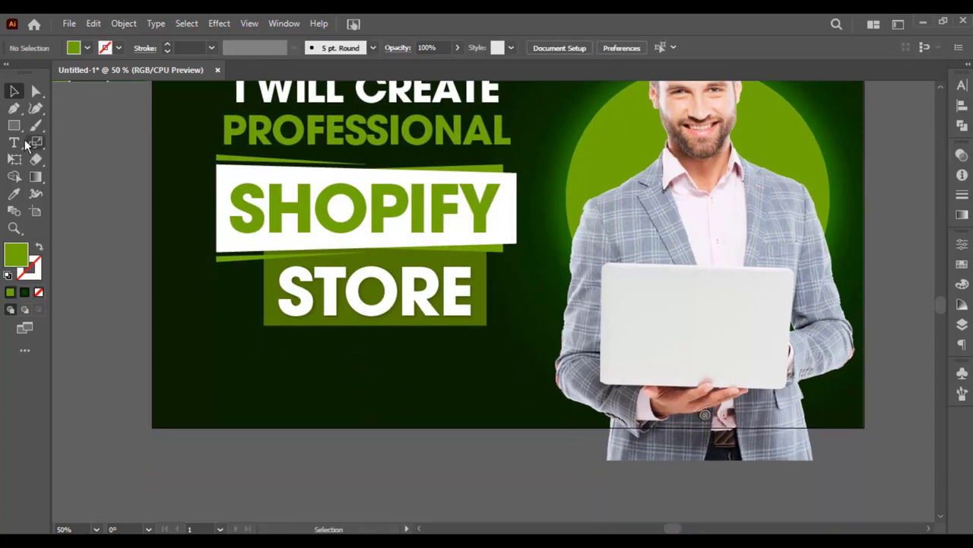
Draw a rectangle in the lower left, tilt it 45° and overlap the SHOPIFY banner
drag(14, 125, 79, 125)
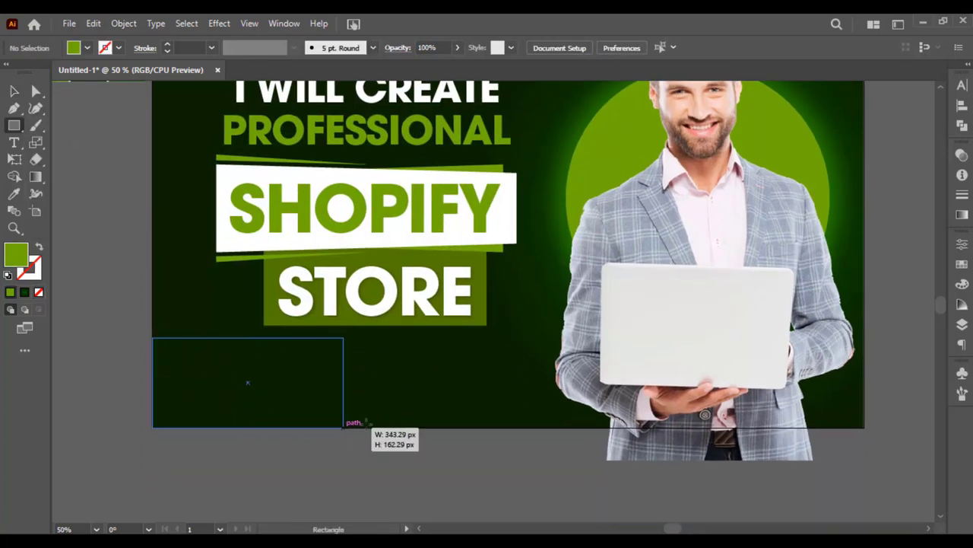
drag(343, 426, 449, 426)
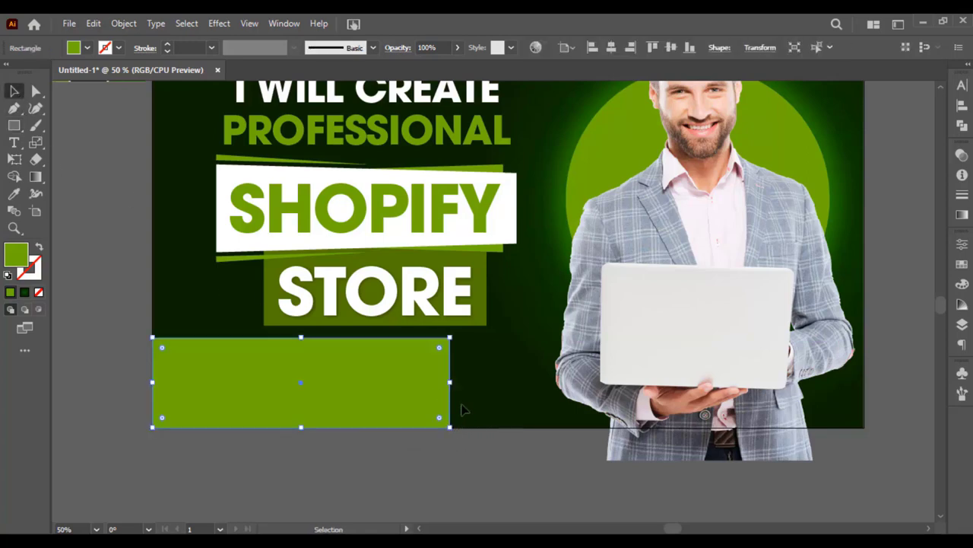
mouse_move(259, 380)
mouse_down()
mouse_move(173, 433)
mouse_move(213, 380)
mouse_up()
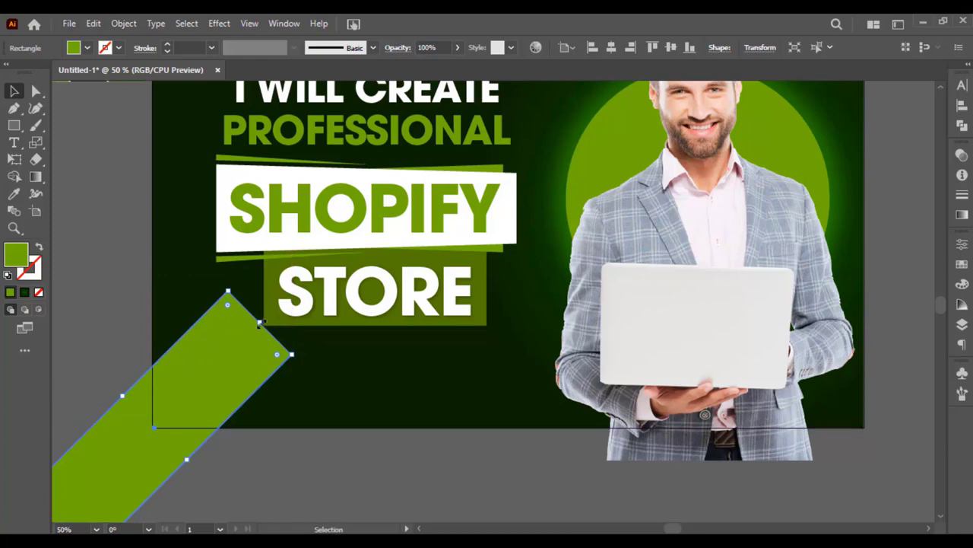
drag(232, 327, 290, 275)
click(331, 380)
Fill the diagonal band with the background's dark green gradient
click(261, 305)
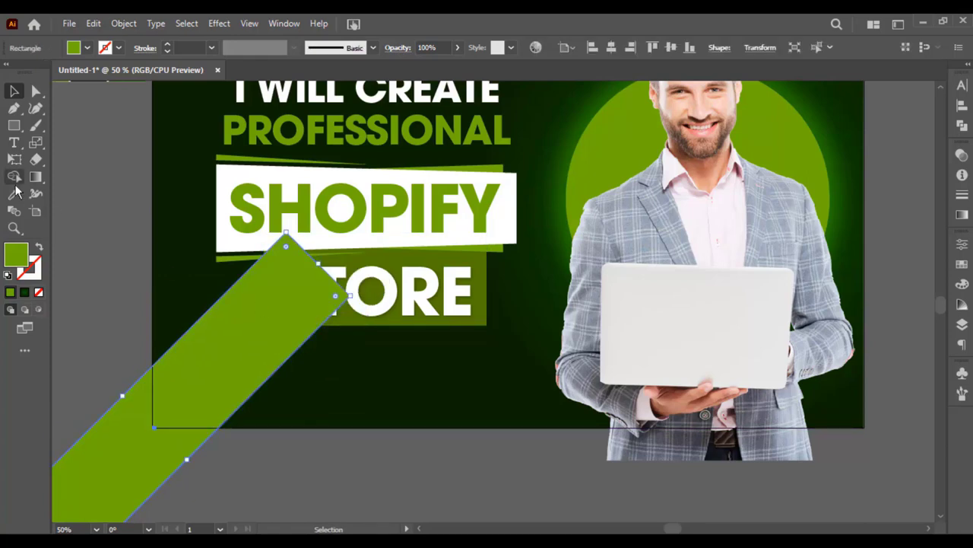
click(172, 181)
key(v)
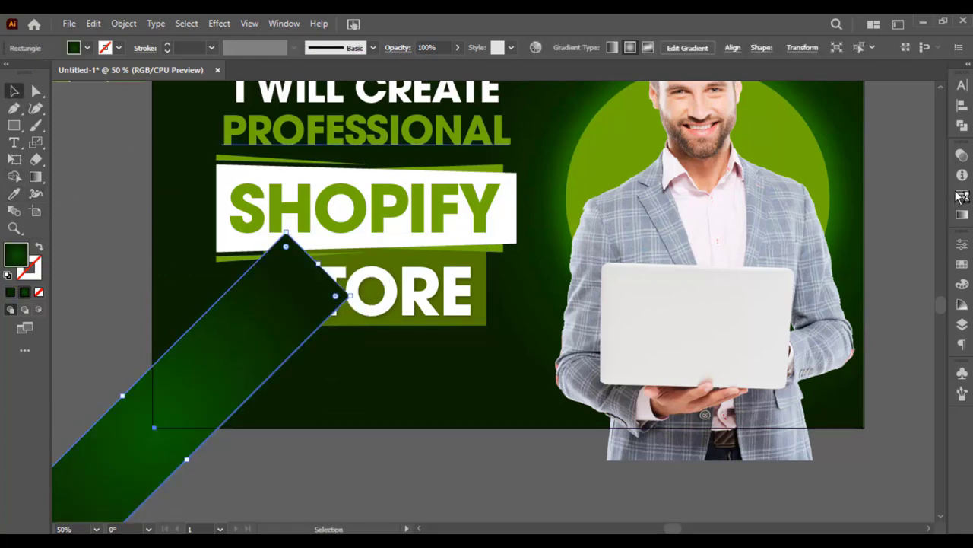
click(962, 216)
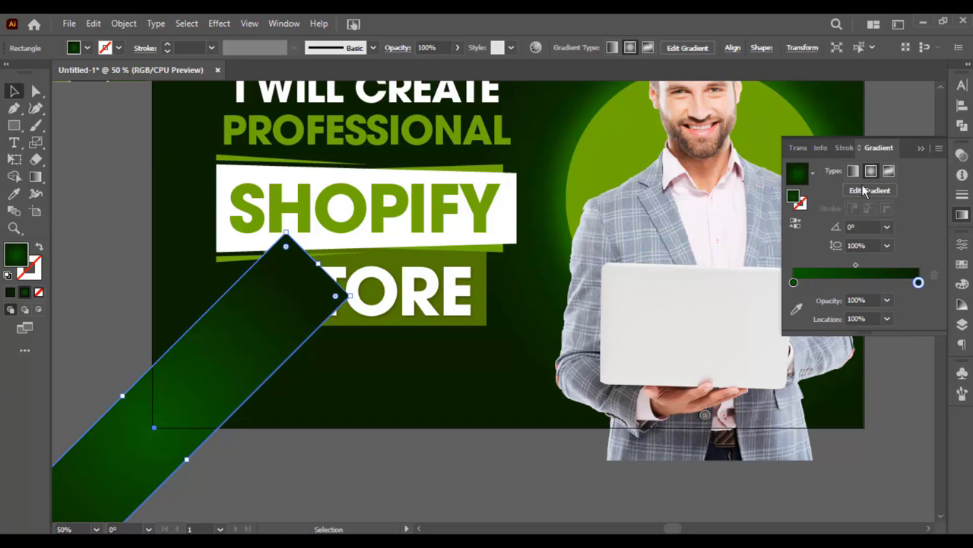
click(327, 431)
Trim away the part of the band outside the artboard with Shape Builder
drag(299, 473, 85, 276)
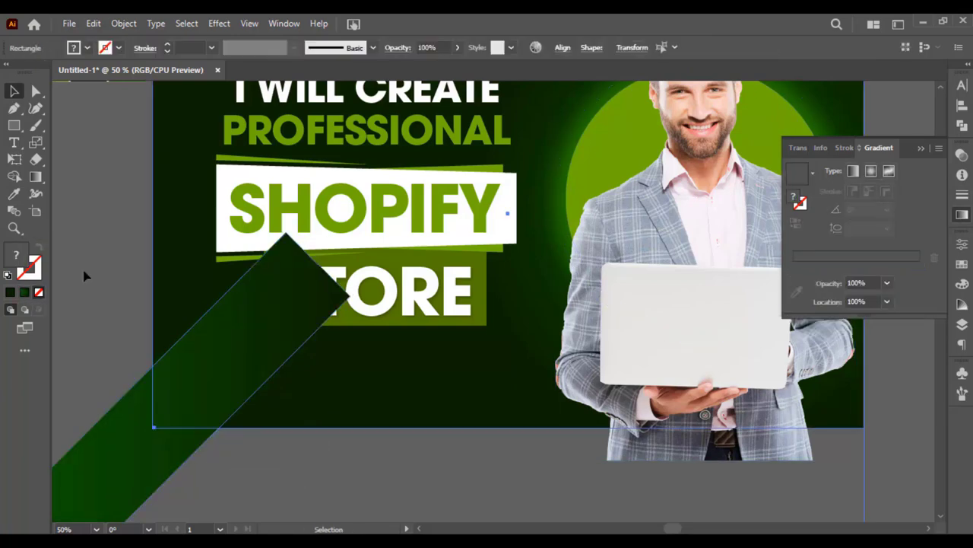
click(14, 178)
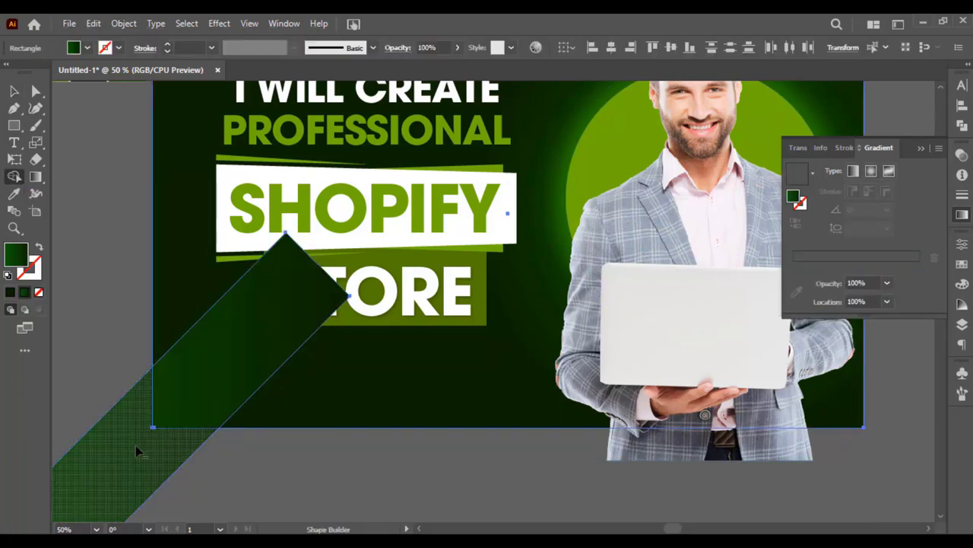
alt+click(137, 452)
key(v)
scroll(408, 267, up, 2)
Bring the headline text in front of the diagonal band
click(410, 263)
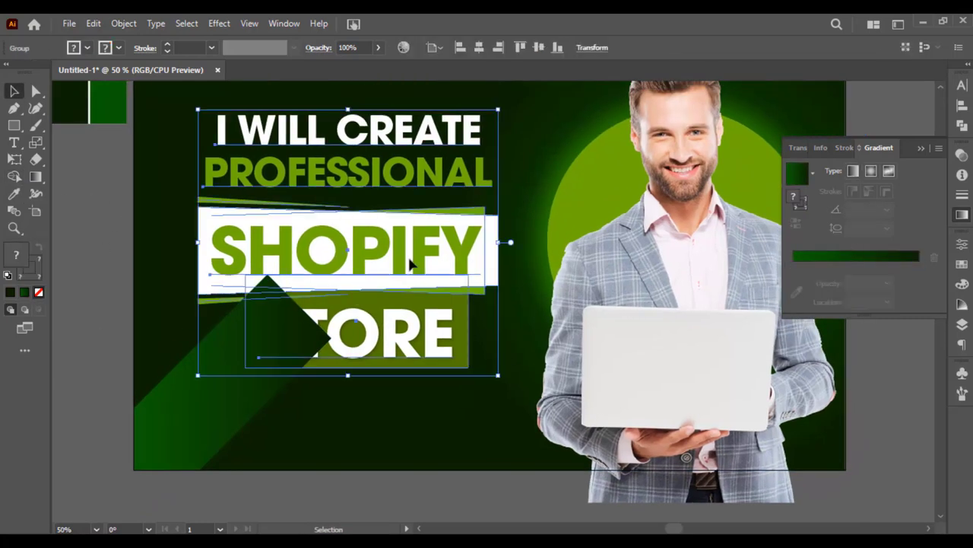
right_click(410, 264)
click(603, 437)
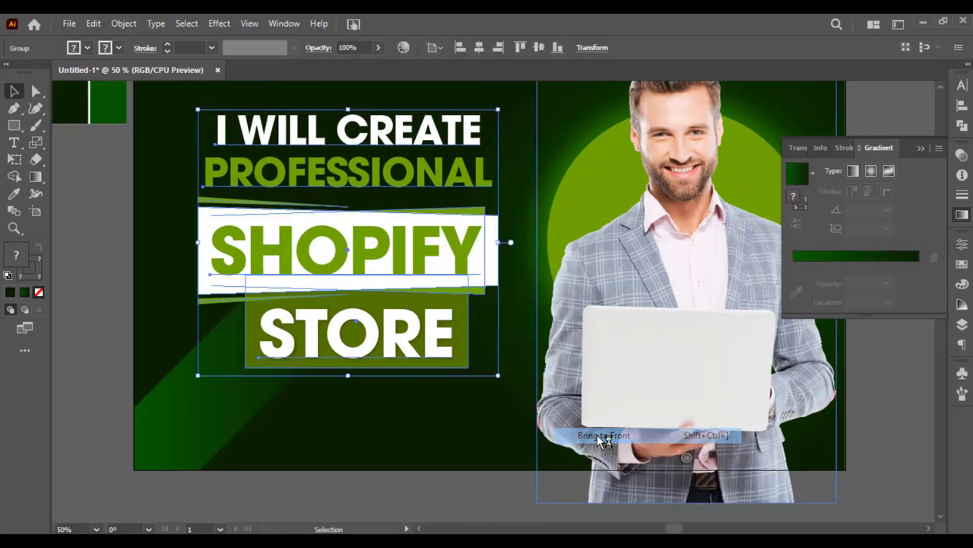
Make a vertically reflected copy of the lower-left band and move it right beneath STORE
click(285, 456)
right_click(284, 456)
click(469, 357)
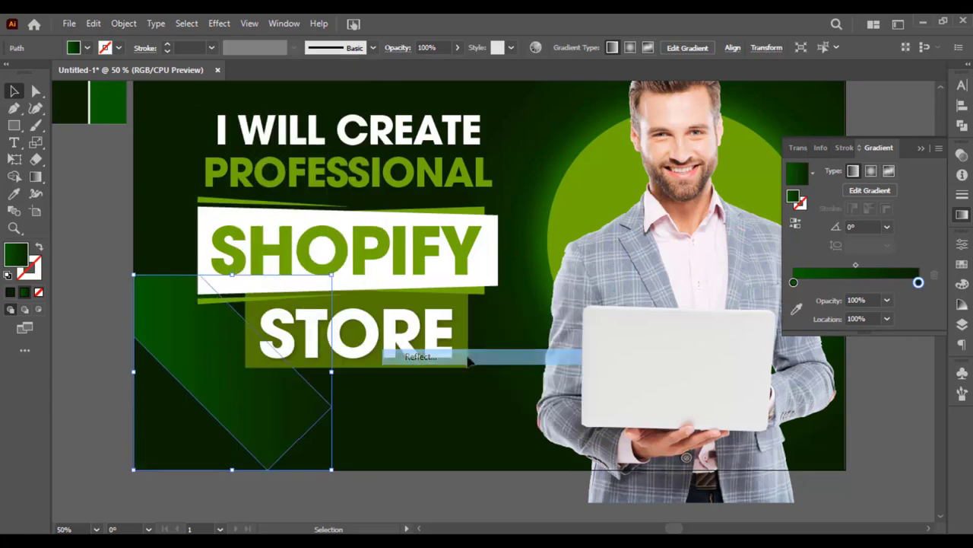
click(413, 223)
click(414, 371)
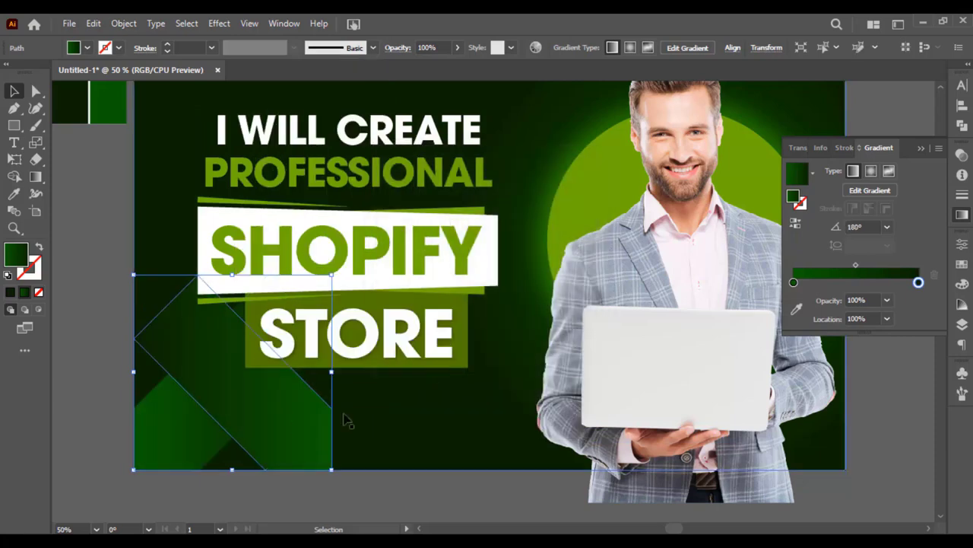
drag(342, 419, 436, 441)
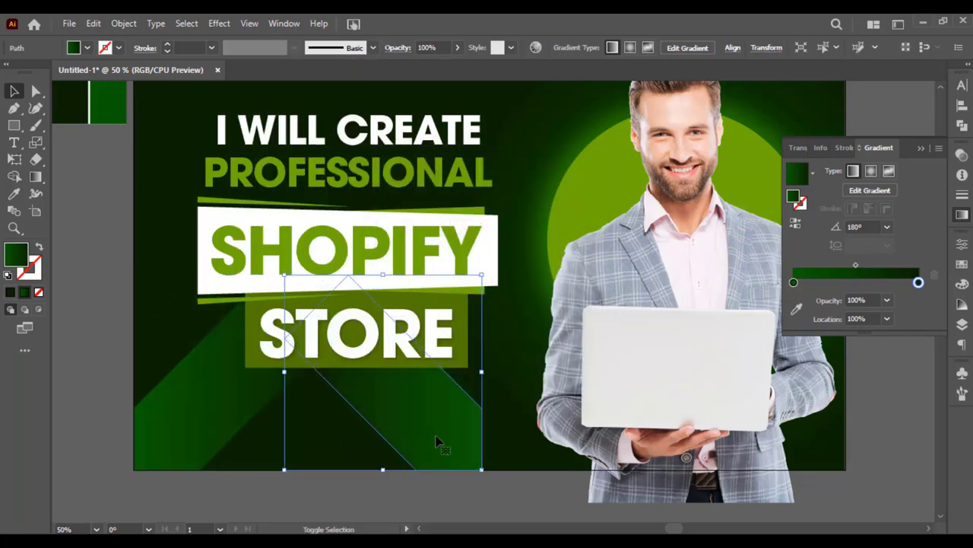
Group the two diagonal bands and enlarge the group
shift+click(247, 426)
right_click(403, 317)
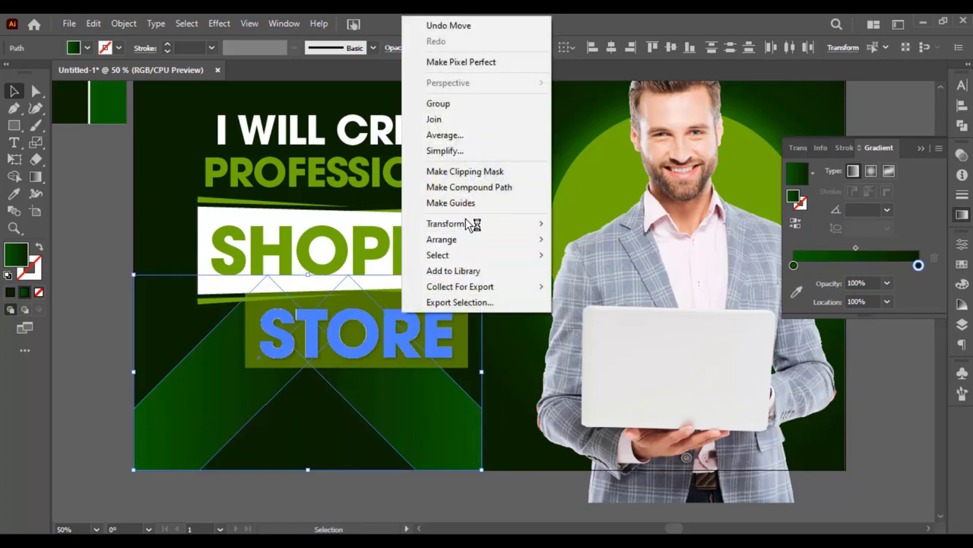
click(456, 104)
mouse_move(481, 274)
mouse_down()
mouse_move(584, 197)
mouse_move(597, 174)
mouse_up()
click(461, 498)
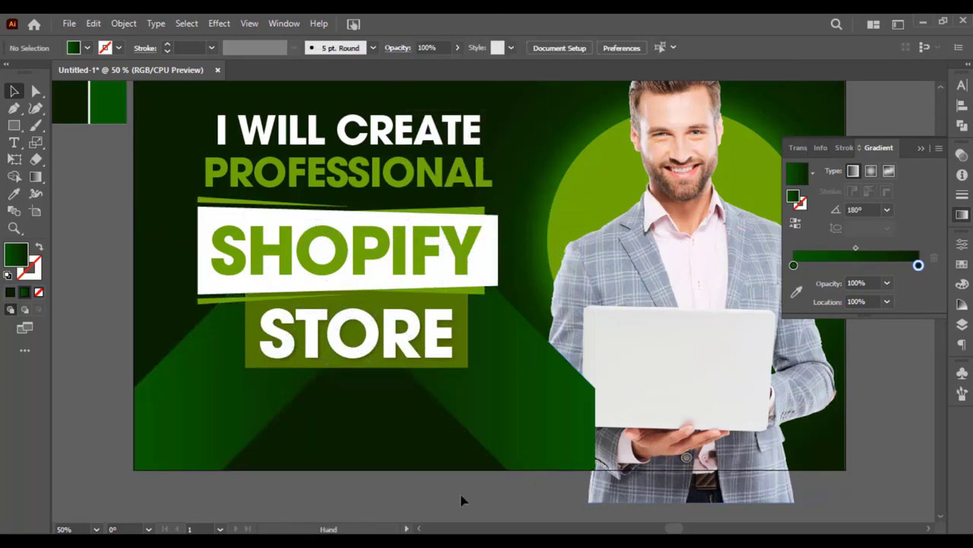
drag(461, 497, 418, 509)
key(ctrl+0)
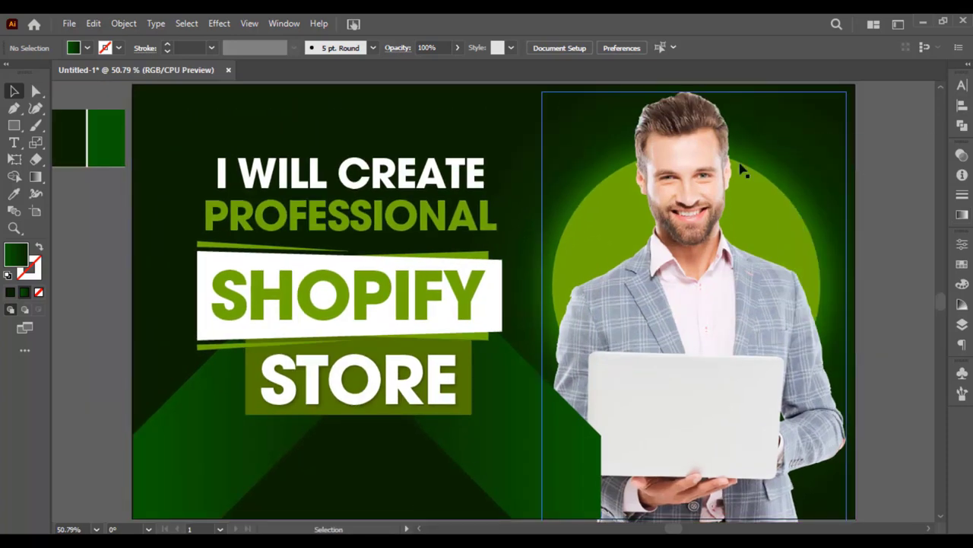
Group the man image with the green circle and bring them in front of the bands
click(483, 148)
click(646, 152)
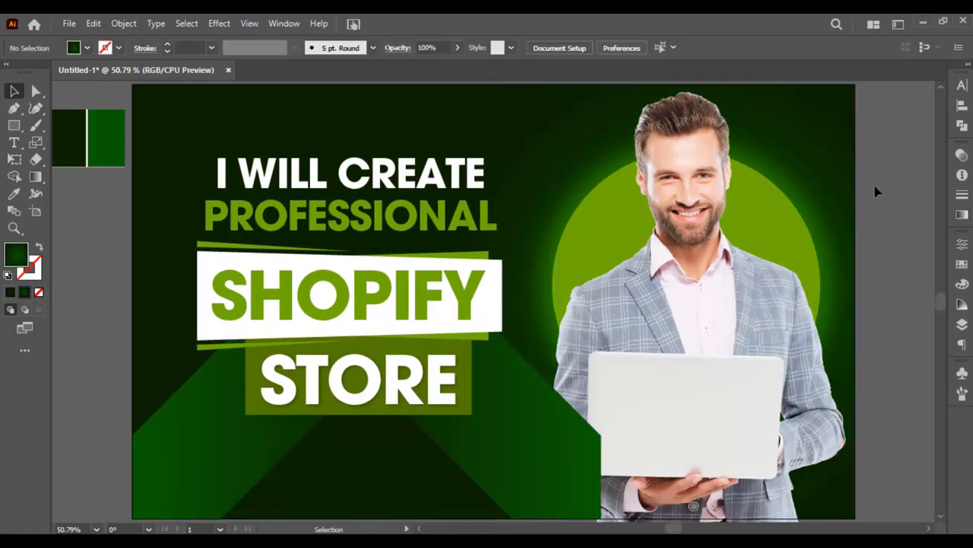
drag(876, 189, 763, 213)
right_click(763, 214)
click(822, 343)
right_click(786, 258)
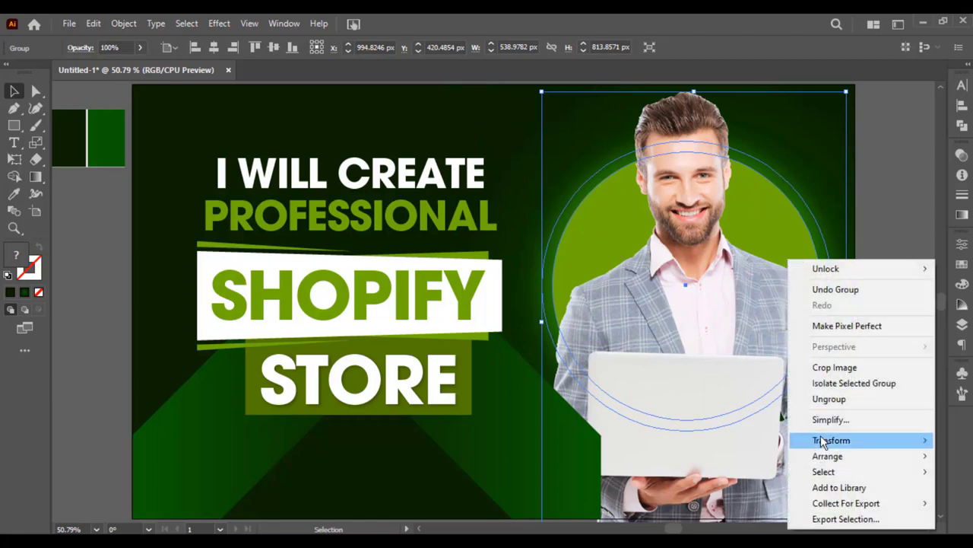
click(715, 455)
click(907, 316)
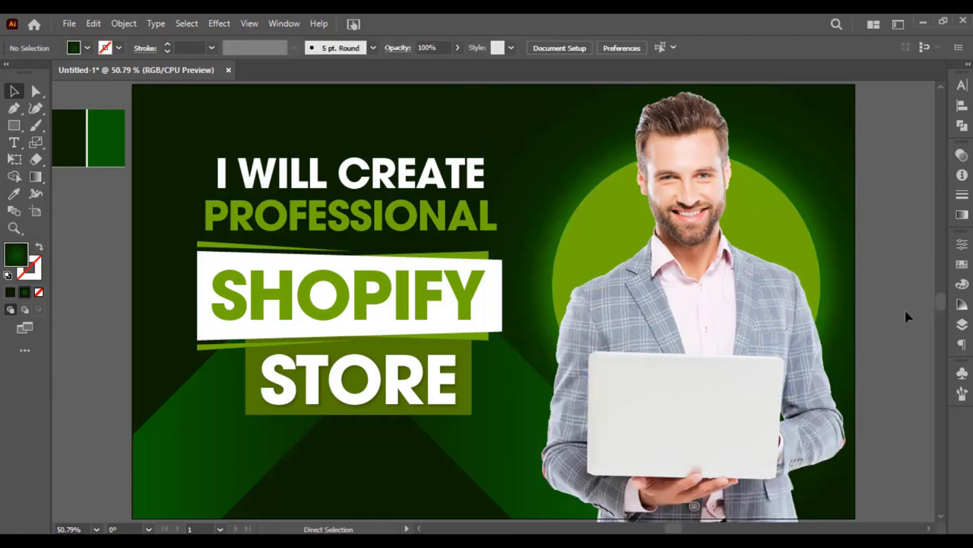
key(ctrl+minus)
key(ctrl+plus)
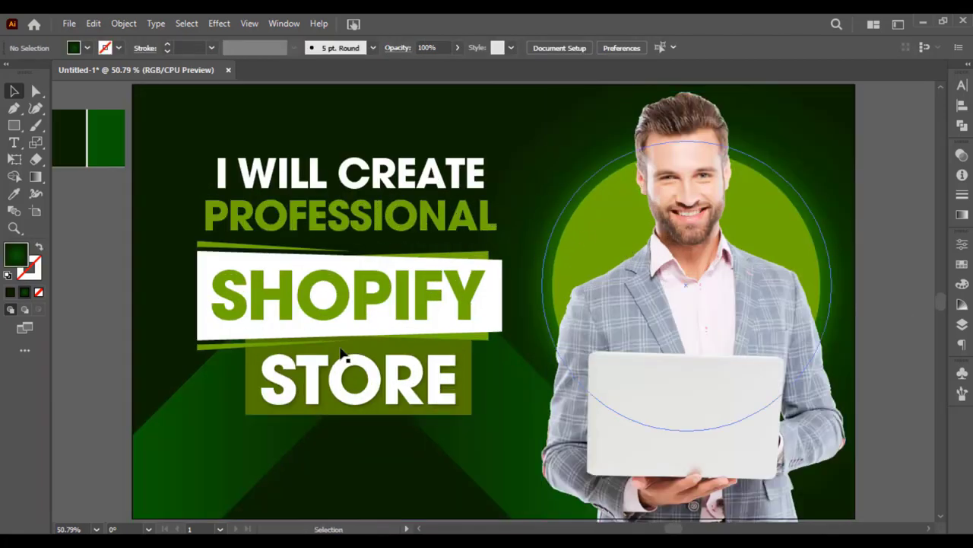
click(195, 436)
Start the lower-left band's gradient at the artboard's lower-left corner, undoing the stray gradient on STORE
key(g)
click(168, 464)
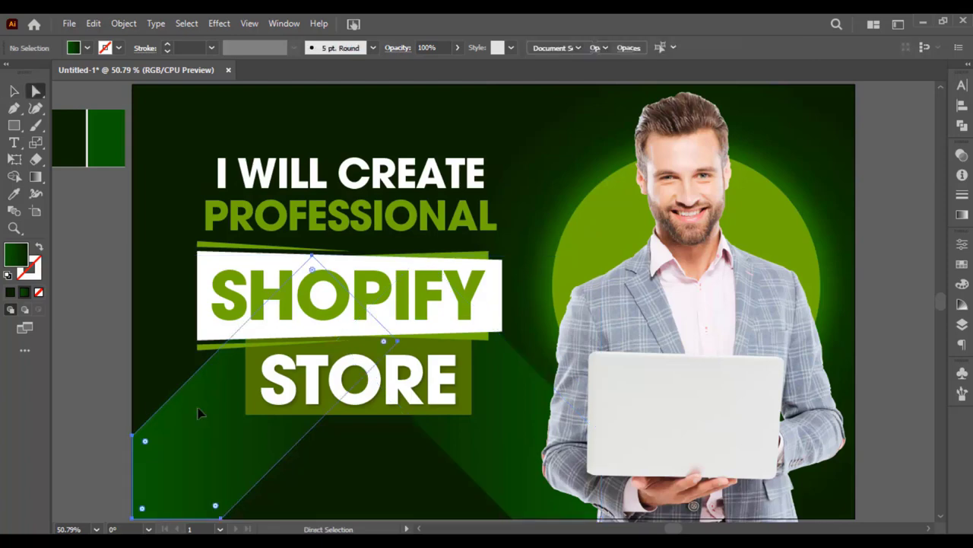
drag(200, 467, 140, 516)
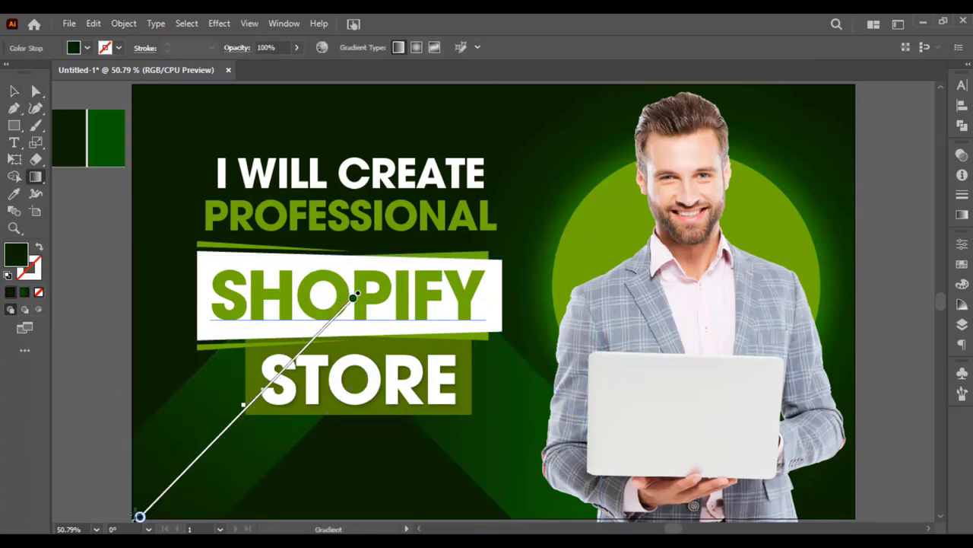
click(98, 443)
click(365, 380)
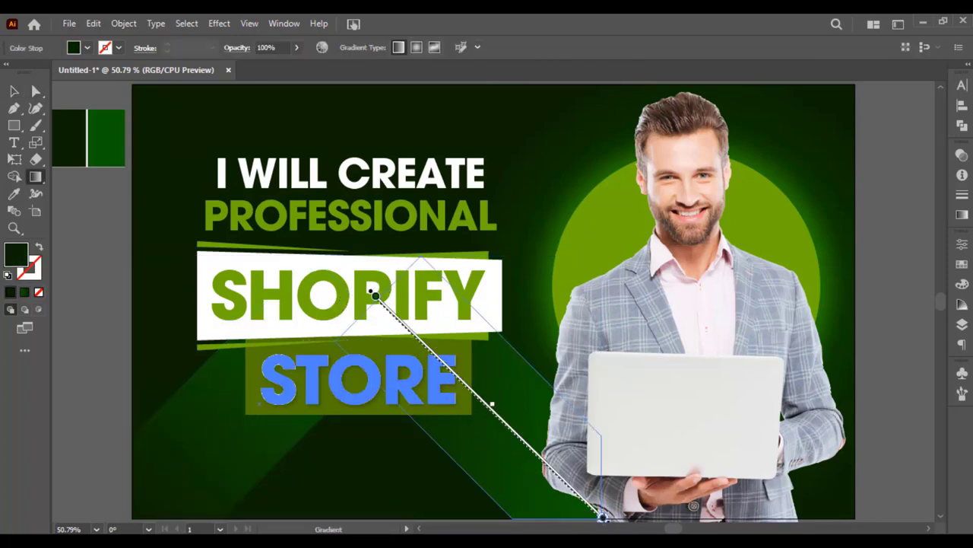
key(ctrl+z)
Enlarge the headline text group slightly and nudge it up and left
key(a)
click(416, 499)
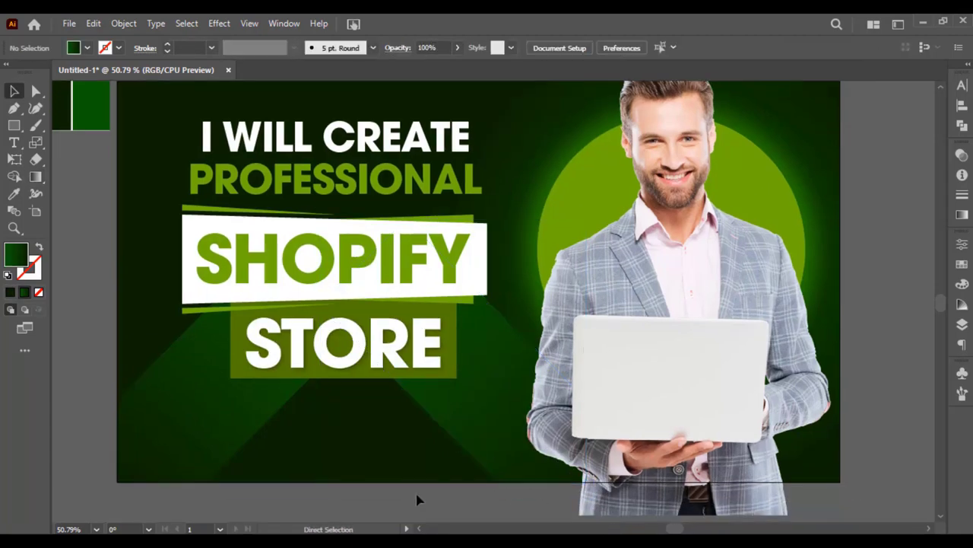
key(ctrl+0)
key(v)
click(396, 388)
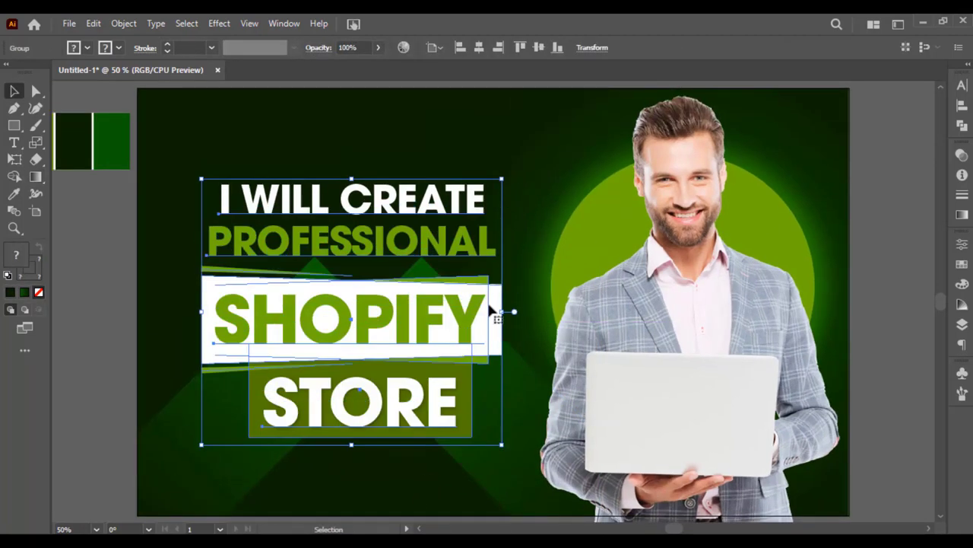
drag(489, 307, 511, 309)
drag(383, 344, 374, 334)
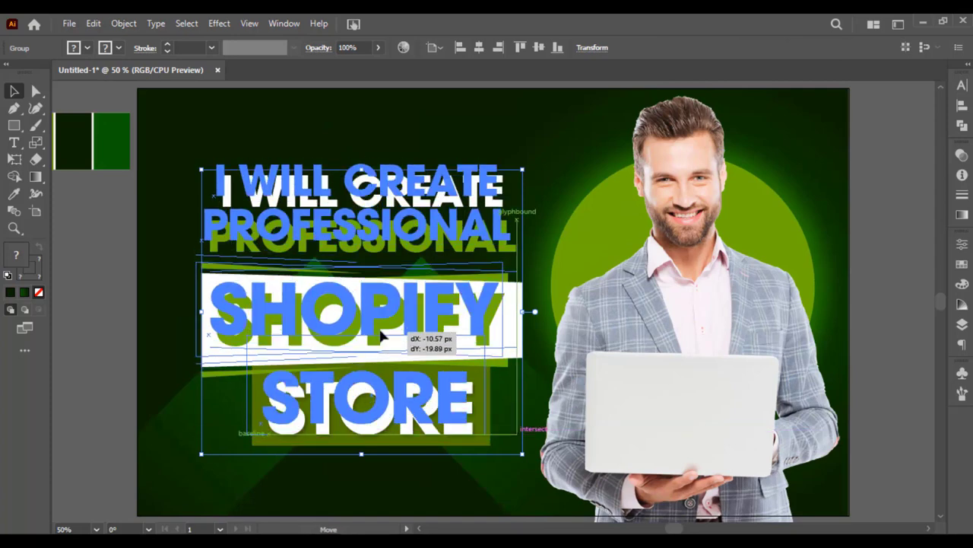
Reshape the left diagonal band's corner points so the bands peak behind SHOPIFY
key(a)
click(91, 357)
click(225, 411)
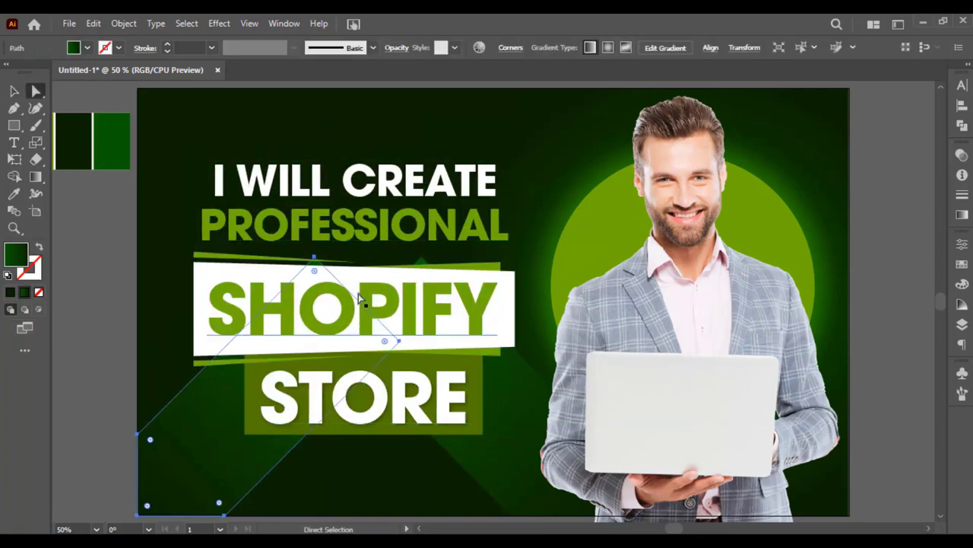
drag(401, 344, 422, 261)
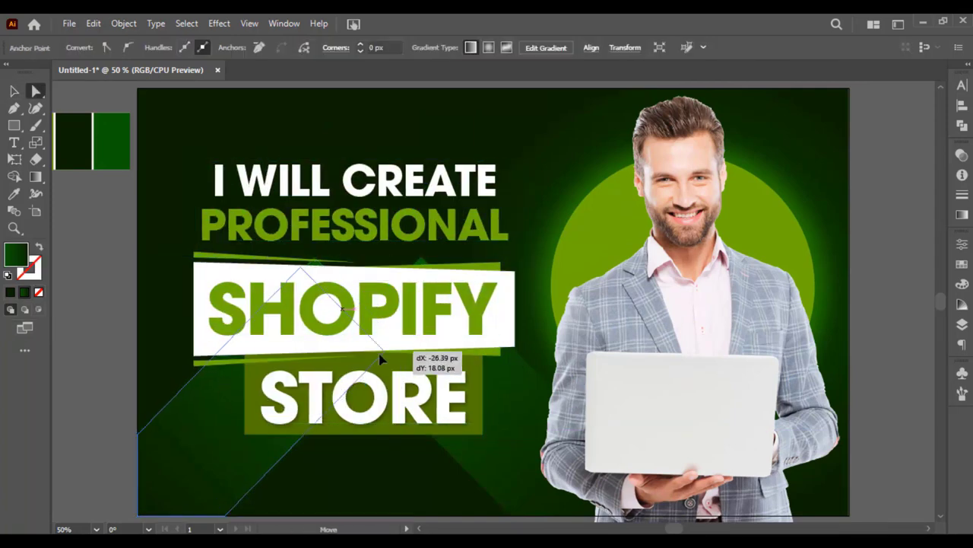
drag(338, 346, 353, 367)
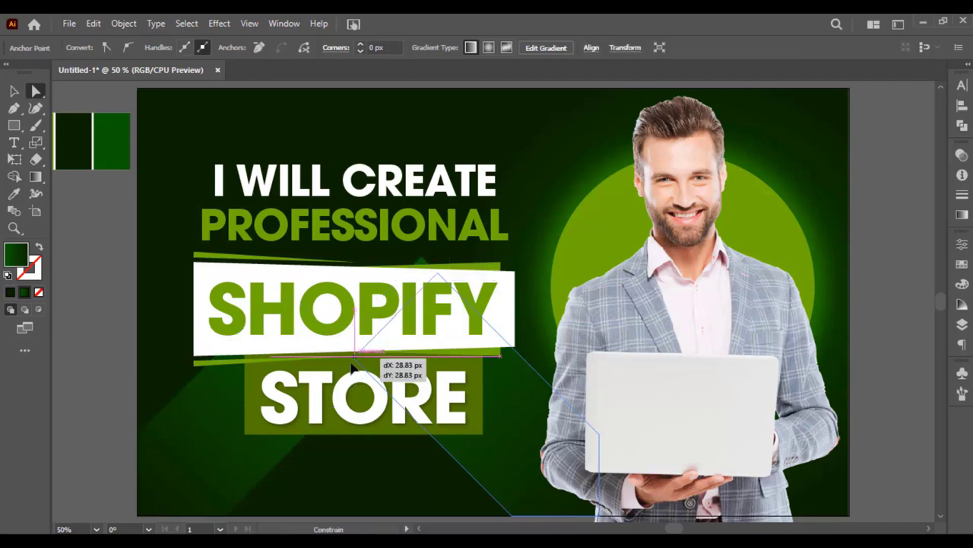
click(357, 477)
key(v)
key(ctrl+minus)
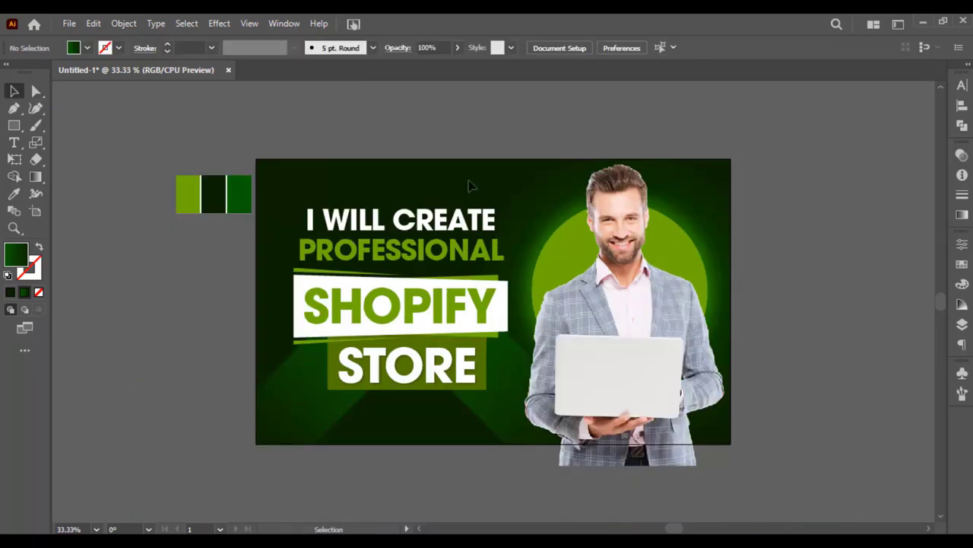
Draw a circle at the banner's top-left corner filled with the palette's light green
click(137, 170)
drag(15, 131, 68, 151)
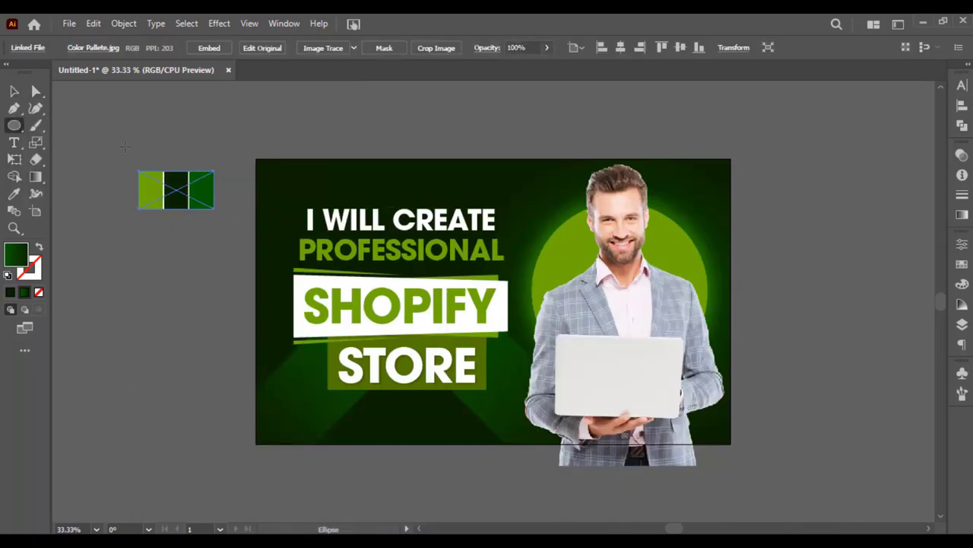
drag(244, 142, 288, 179)
key(i)
click(151, 190)
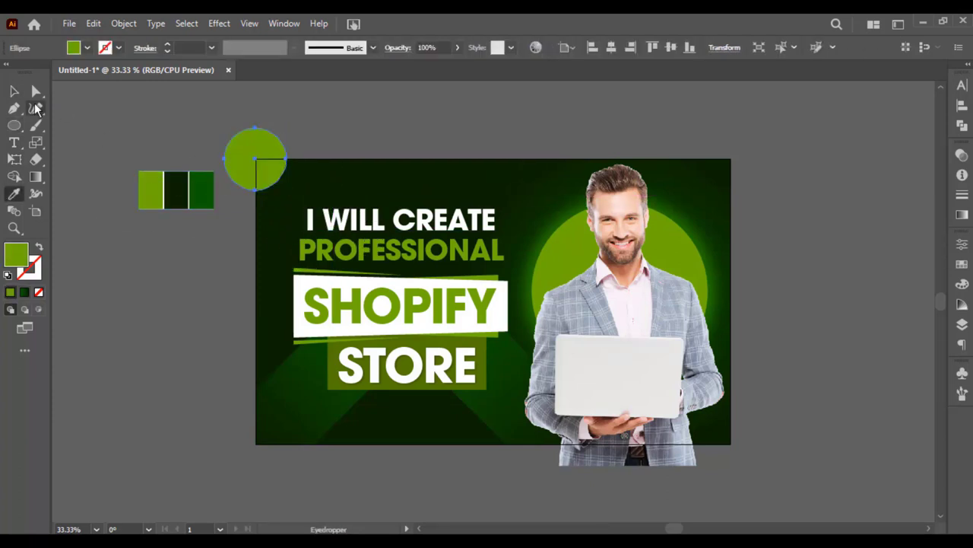
Duplicate the circle into a row of ten, group them and scale the row to the banner width
key(v)
key(ctrl+shift+a)
drag(322, 157, 322, 157)
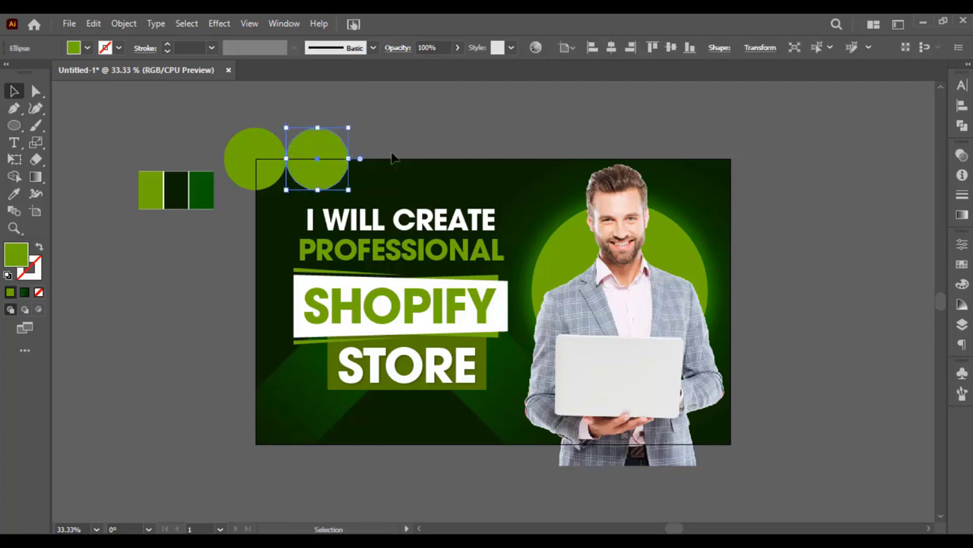
key(ctrl+d)
key(ctrl+d)
key(ctrl+d)
key(ctrl+d)
key(ctrl+d)
key(ctrl+d)
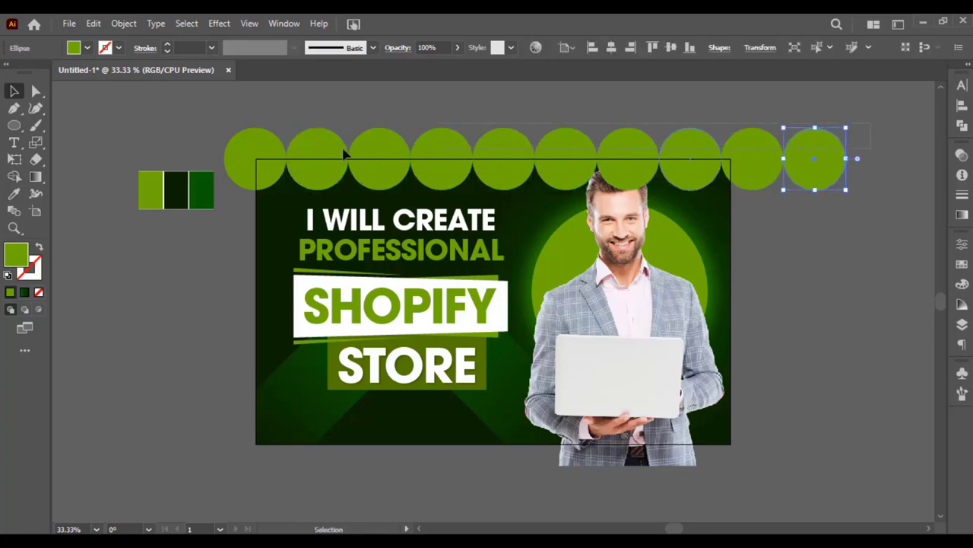
key(ctrl+a)
key(ctrl+g)
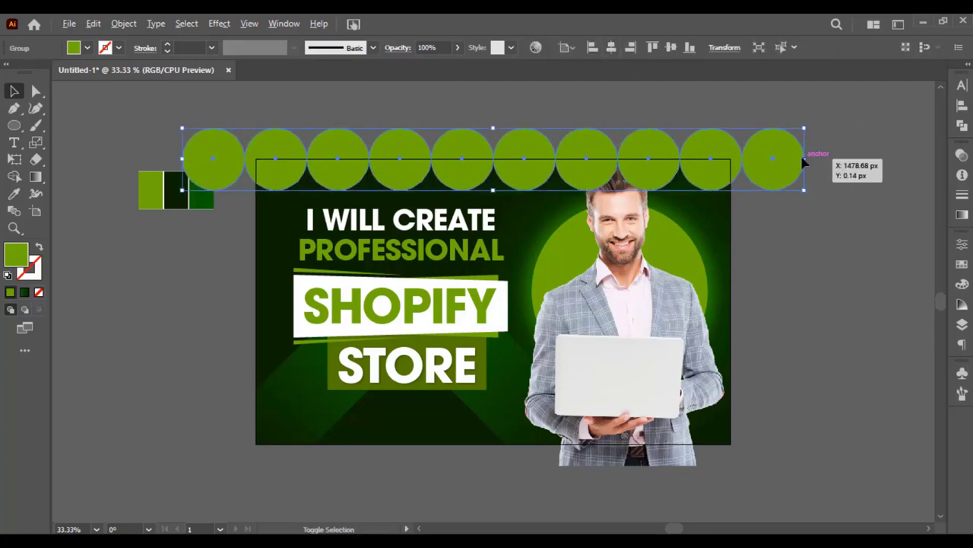
drag(804, 160, 756, 175)
click(772, 183)
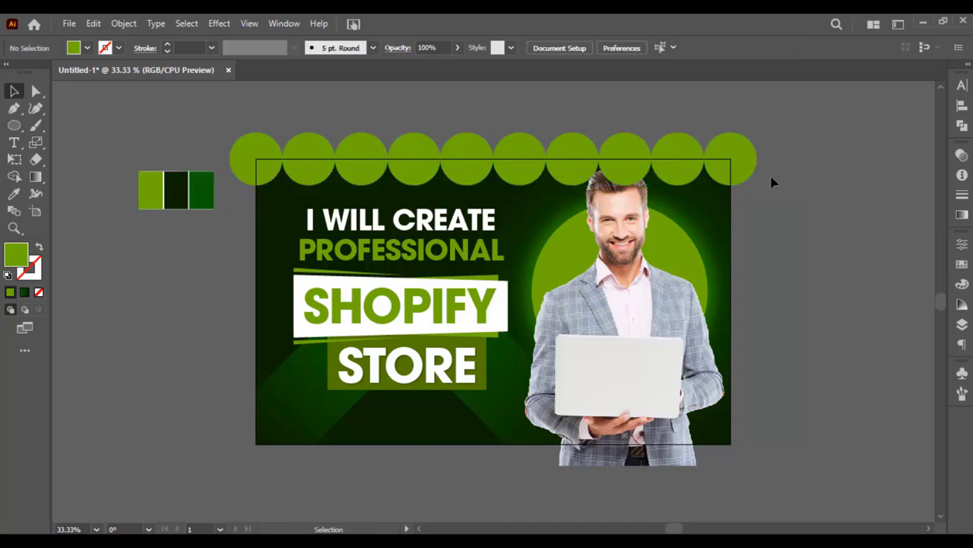
Delete the circles' top halves with Shape Builder, leaving a scalloped border
click(321, 158)
click(307, 93)
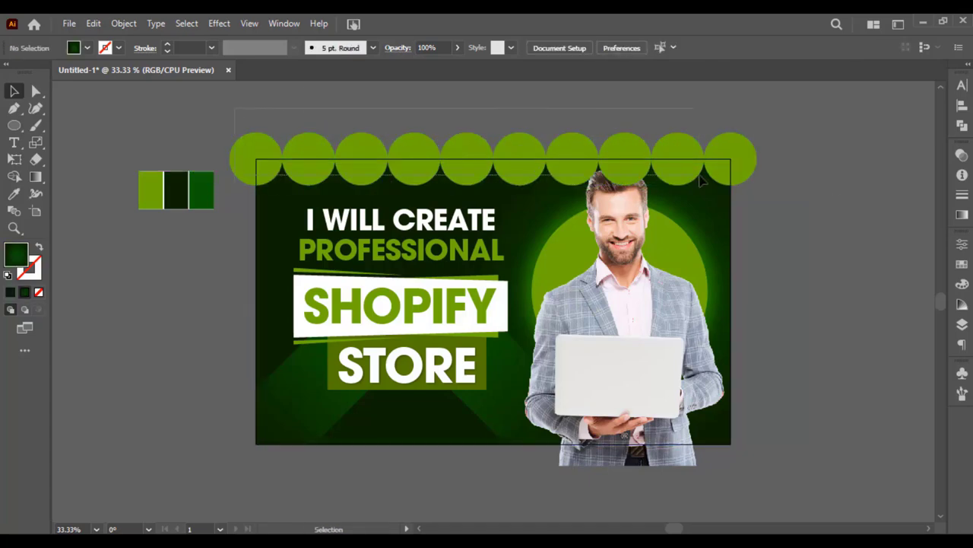
drag(307, 94, 538, 169)
key(ctrl+plus)
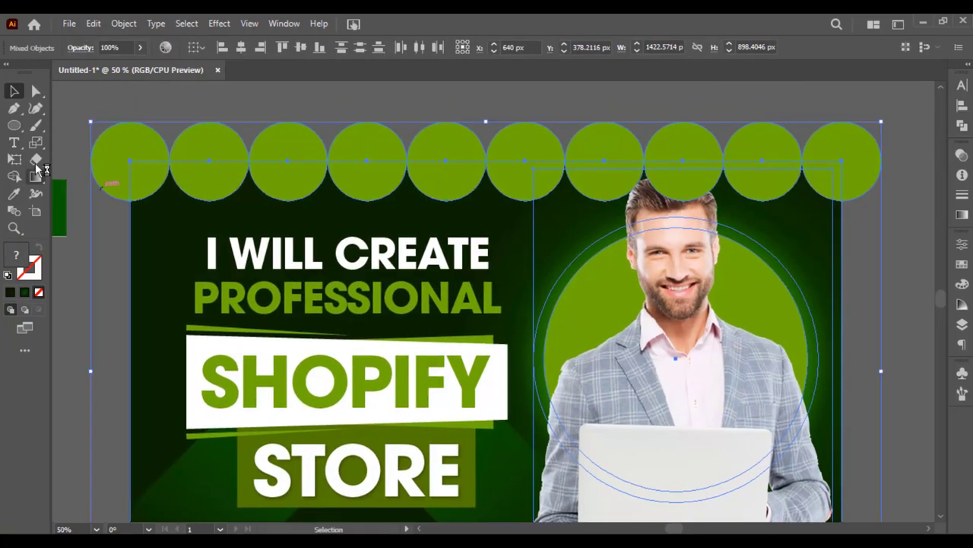
click(14, 178)
drag(113, 156, 864, 181)
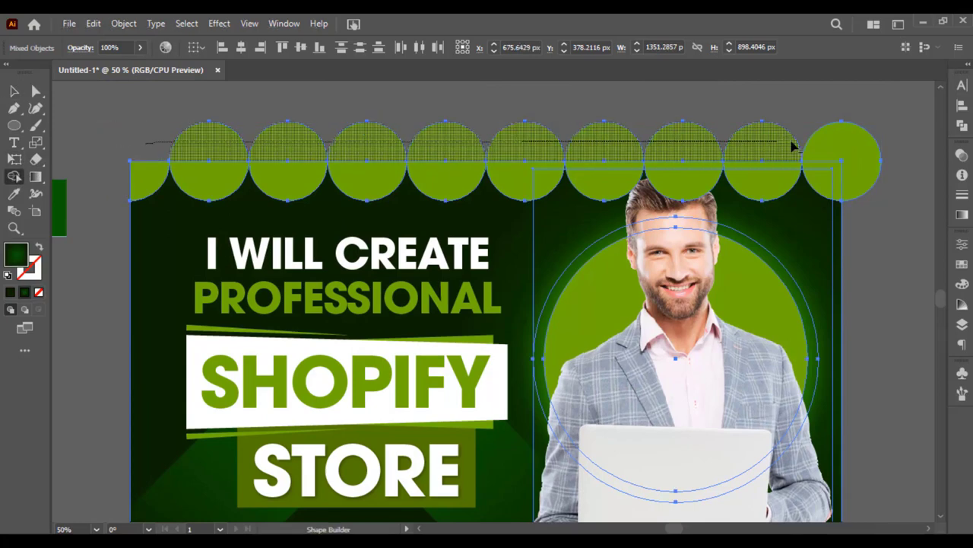
click(536, 132)
Place shopify-logo.png and shrink it beside the man's head
click(421, 183)
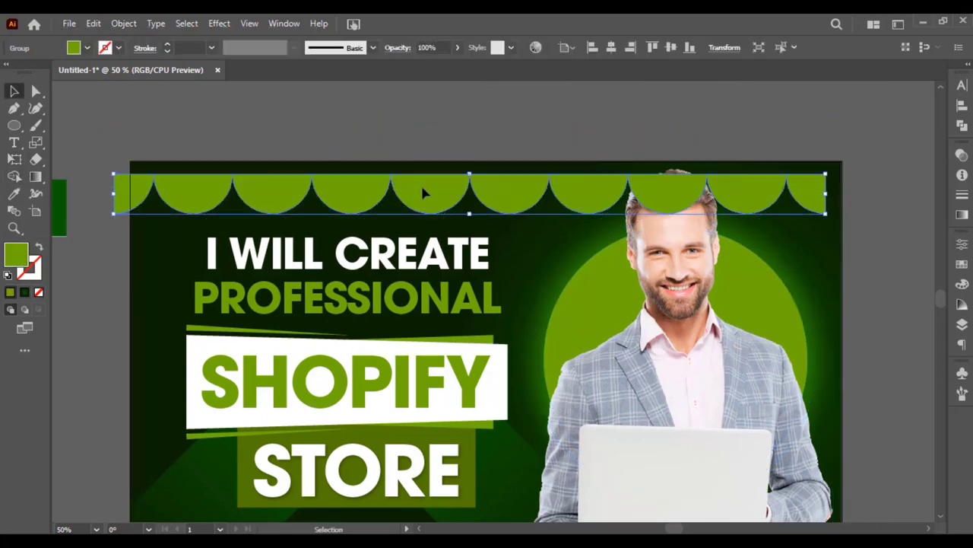
click(705, 237)
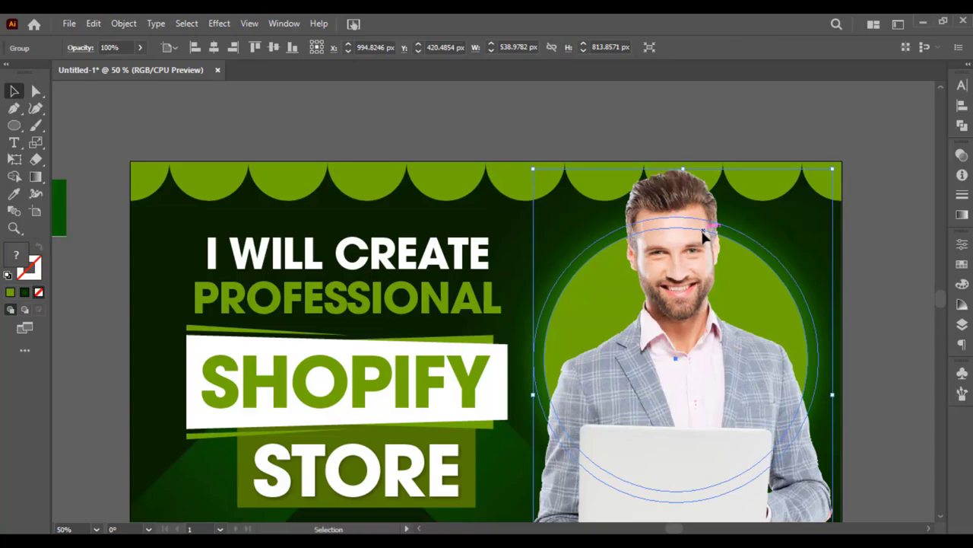
click(571, 215)
scroll(571, 215, down, 3)
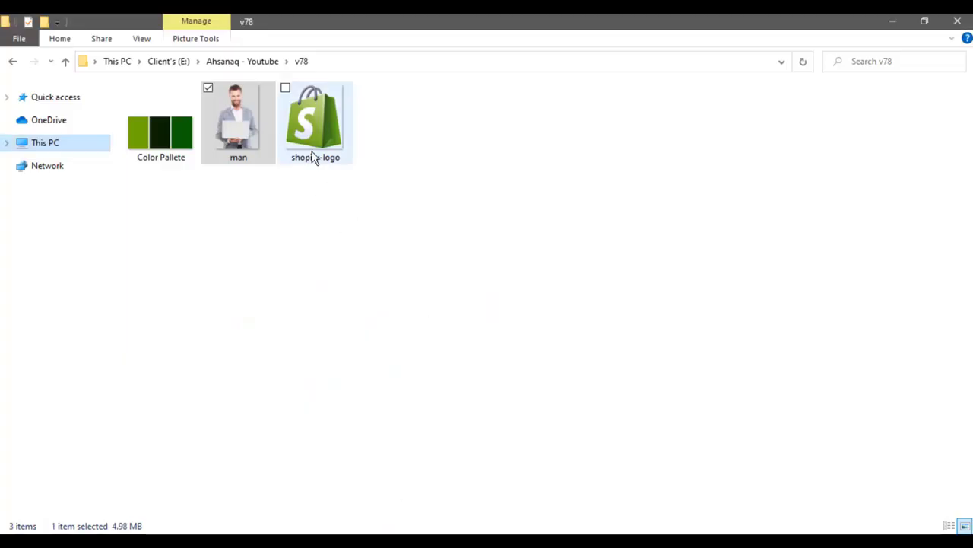
drag(315, 158, 558, 224)
drag(647, 363, 606, 290)
drag(577, 190, 630, 271)
Give the Shopify logo a drop shadow at 20% opacity
drag(612, 228, 621, 217)
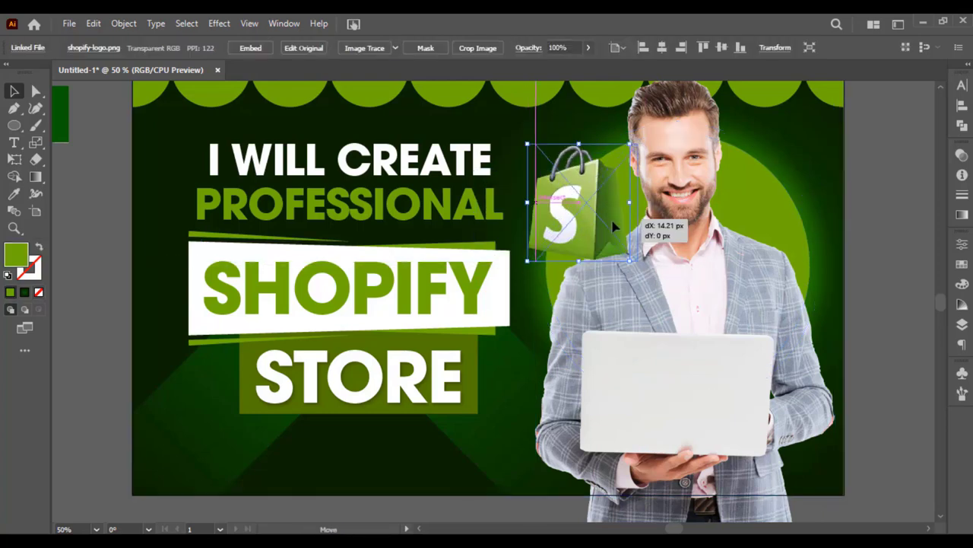
click(219, 23)
mouse_move(310, 124)
click(395, 188)
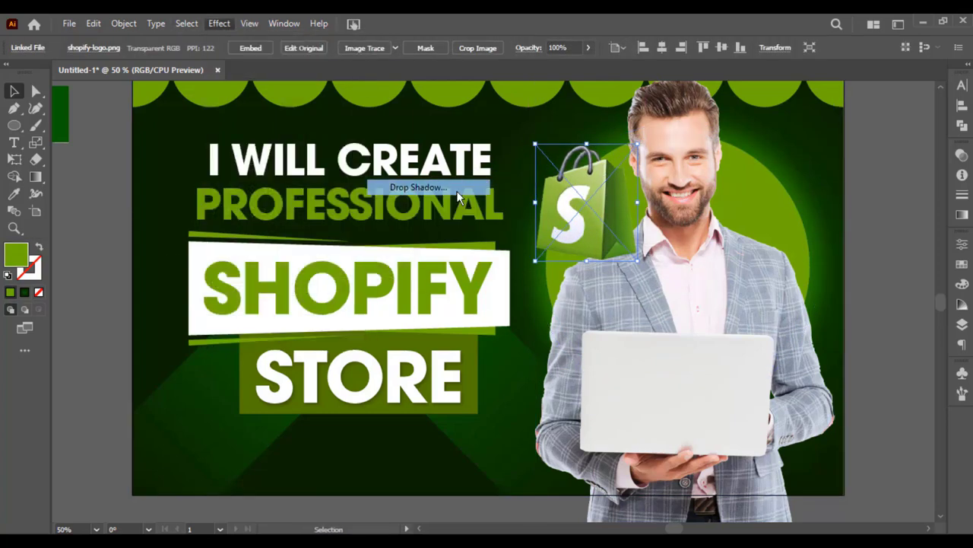
drag(310, 124, 293, 124)
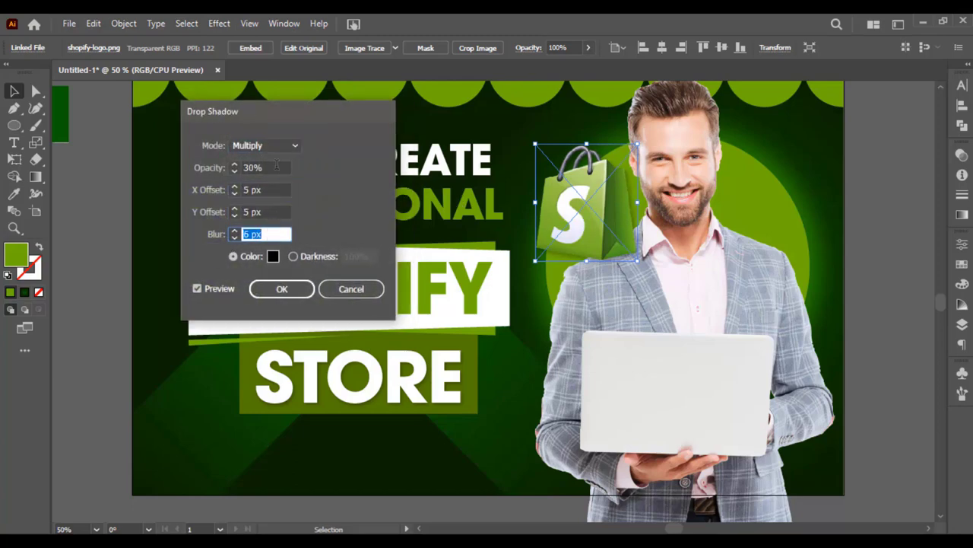
text(20)
click(300, 289)
Shrink the Shopify logo, move it up beside the headline, then adjust the headline group
drag(637, 260, 619, 231)
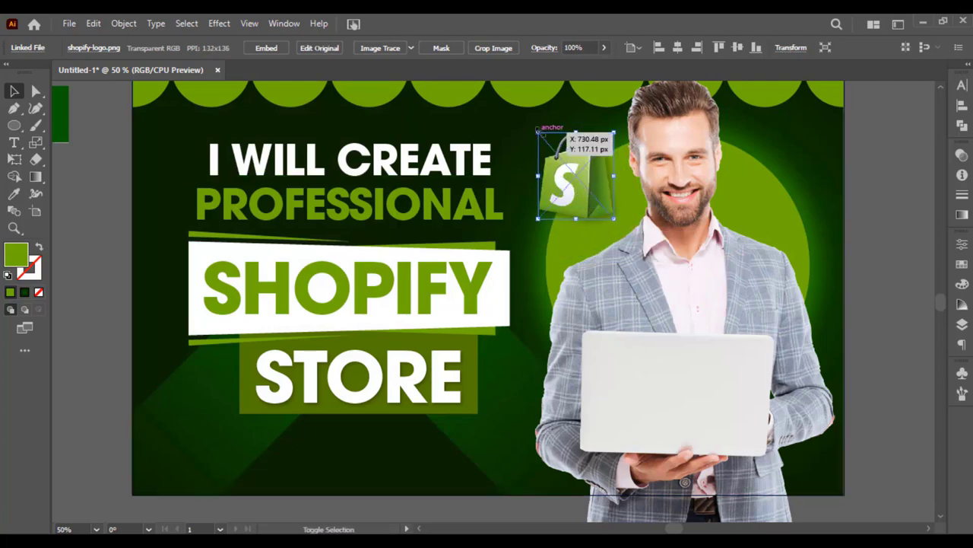
mouse_move(576, 199)
mouse_down()
mouse_move(571, 171)
mouse_move(576, 184)
mouse_up()
click(887, 237)
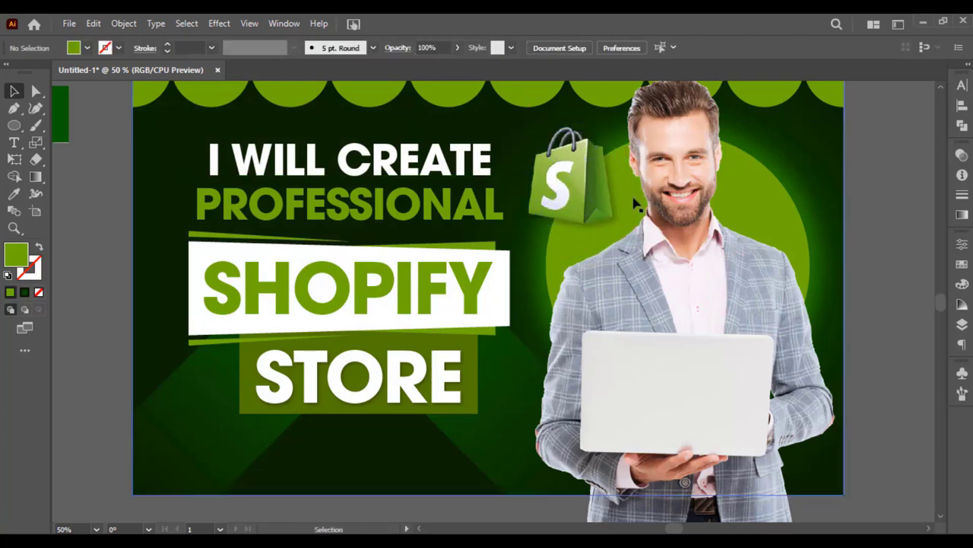
click(635, 202)
click(886, 243)
mouse_move(343, 456)
mouse_down()
mouse_move(383, 405)
mouse_move(340, 437)
mouse_up()
click(350, 380)
drag(511, 292, 514, 293)
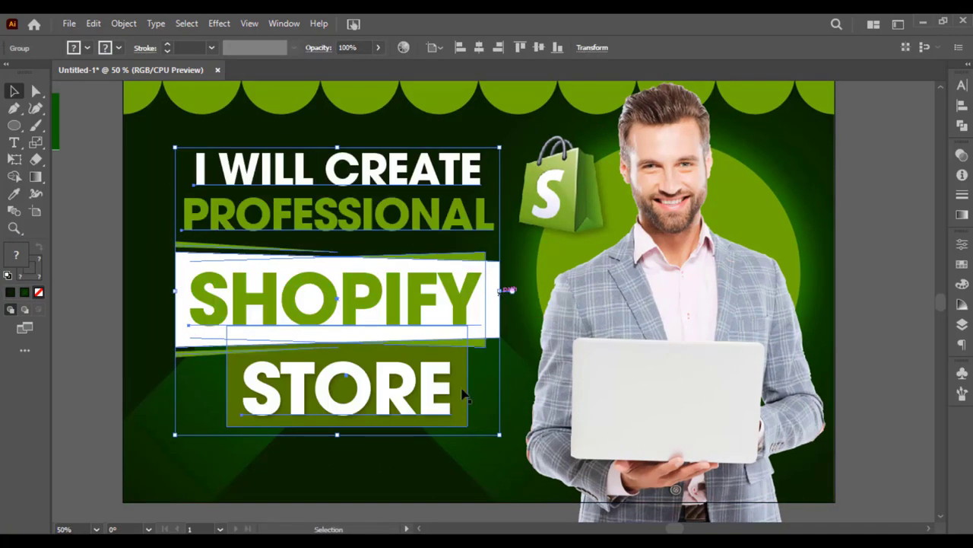
Scale down the placed Ahsanaq logo and move it onto the laptop lid
key(a)
click(441, 397)
scroll(439, 403, left, 5)
key(v)
click(195, 133)
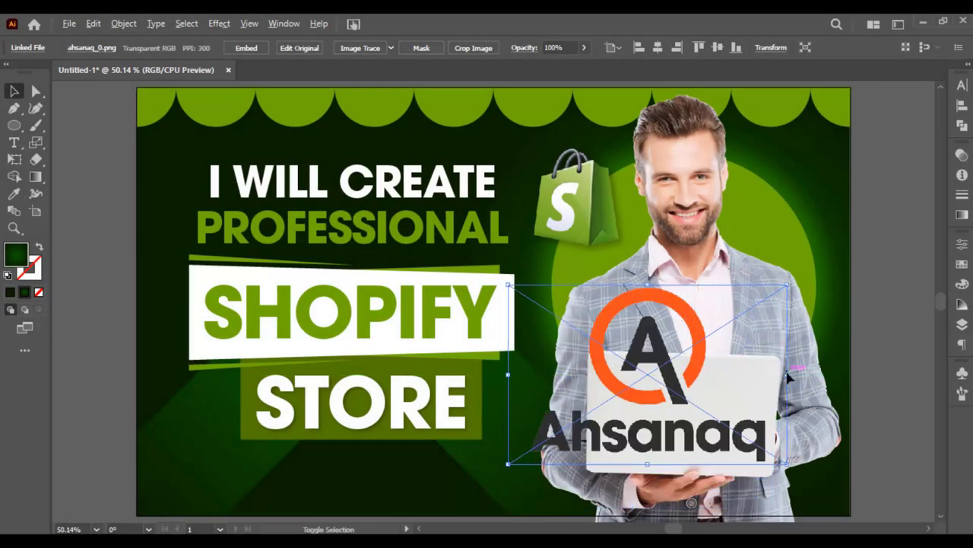
drag(788, 377, 711, 383)
key(ctrl+plus)
key(ctrl+plus)
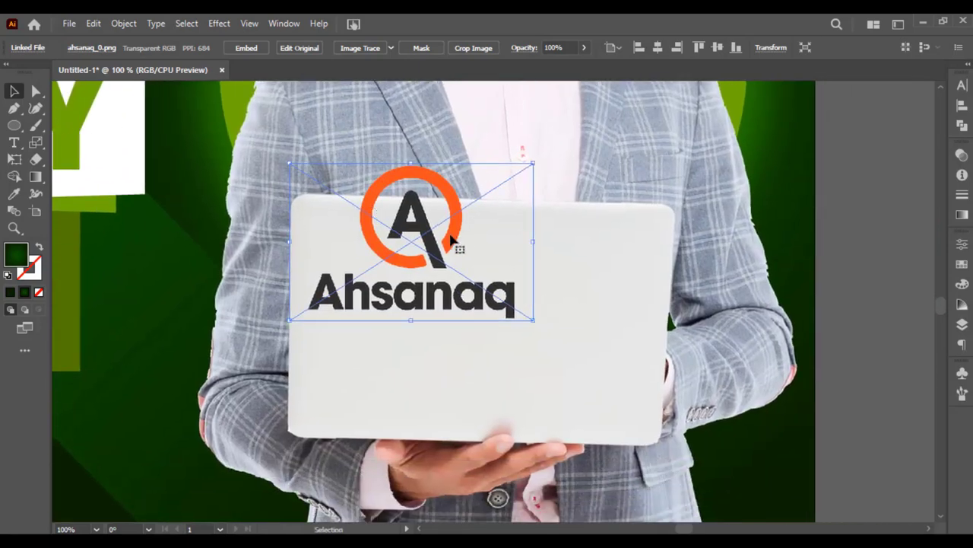
mouse_move(476, 252)
mouse_down()
mouse_move(536, 283)
mouse_move(631, 288)
mouse_up()
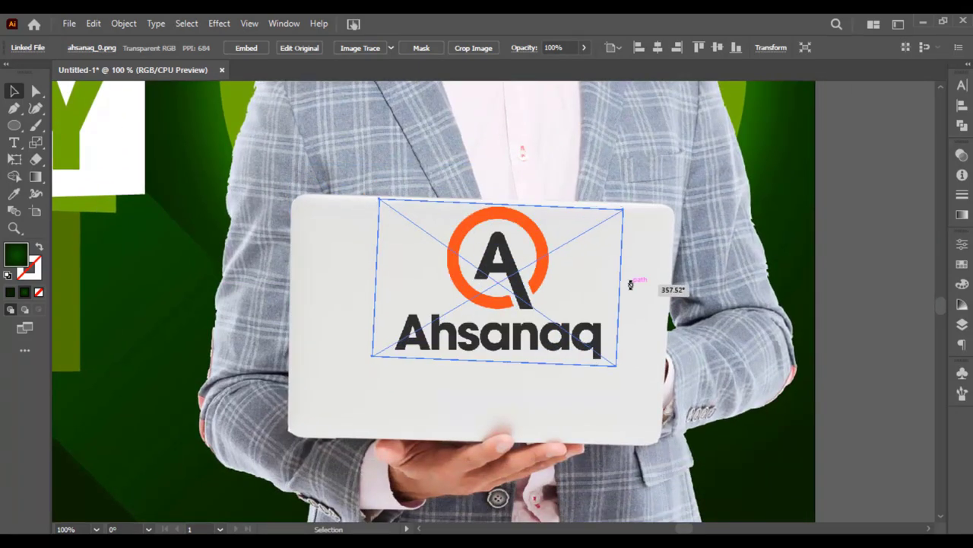
Tilt the Ahsanaq logo to match the laptop, nudge it into place and lower opacity to 70%
drag(550, 304, 581, 319)
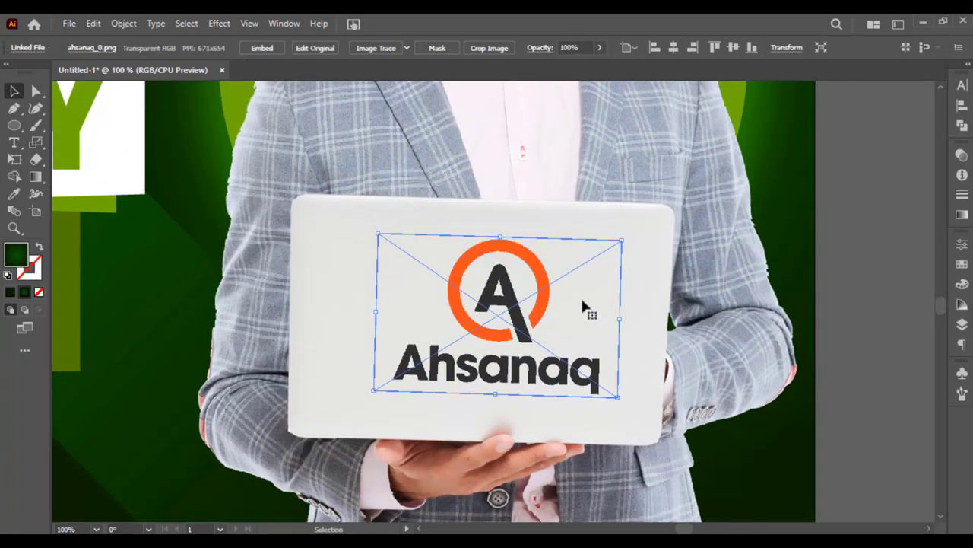
key(Down)
key(Down)
key(Down)
key(Left)
key(Left)
key(Left)
key(Left)
key(Left)
key(Left)
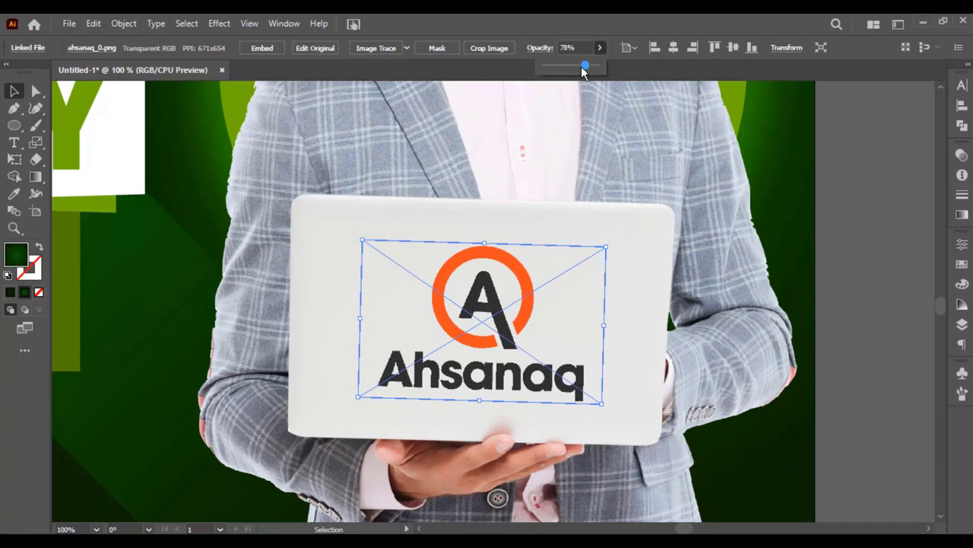
drag(584, 71, 581, 69)
click(837, 263)
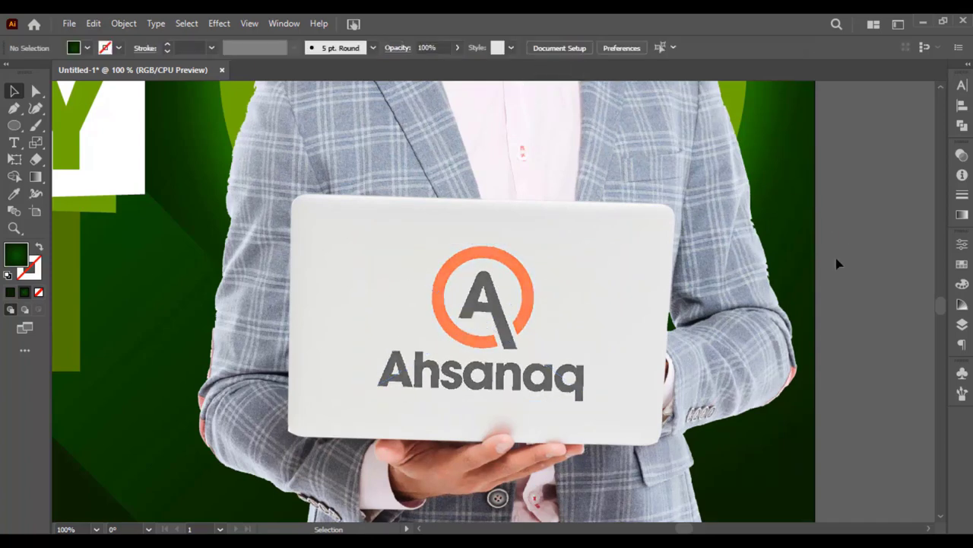
Shrink the Ahsanaq logo slightly to fit the laptop lid
key(ctrl+0)
click(684, 414)
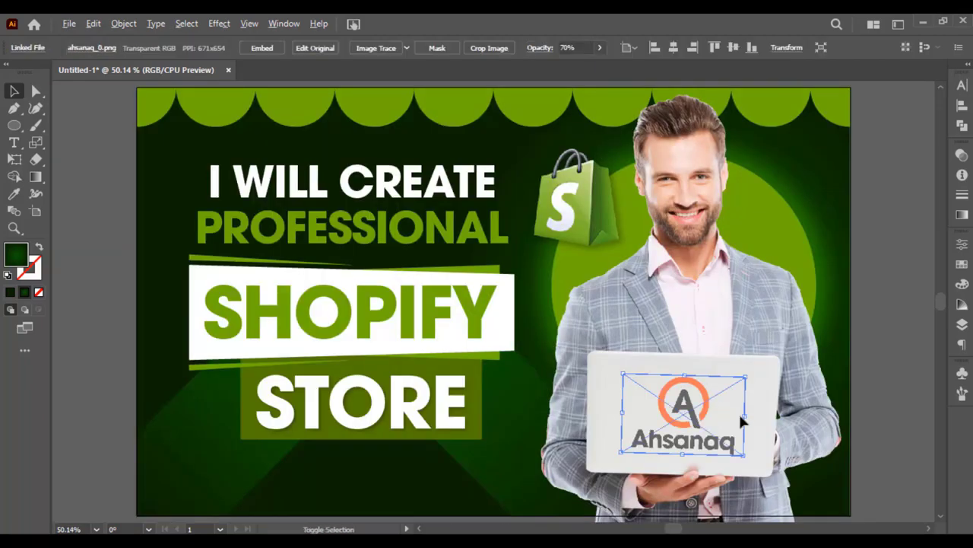
drag(750, 414, 732, 415)
click(885, 358)
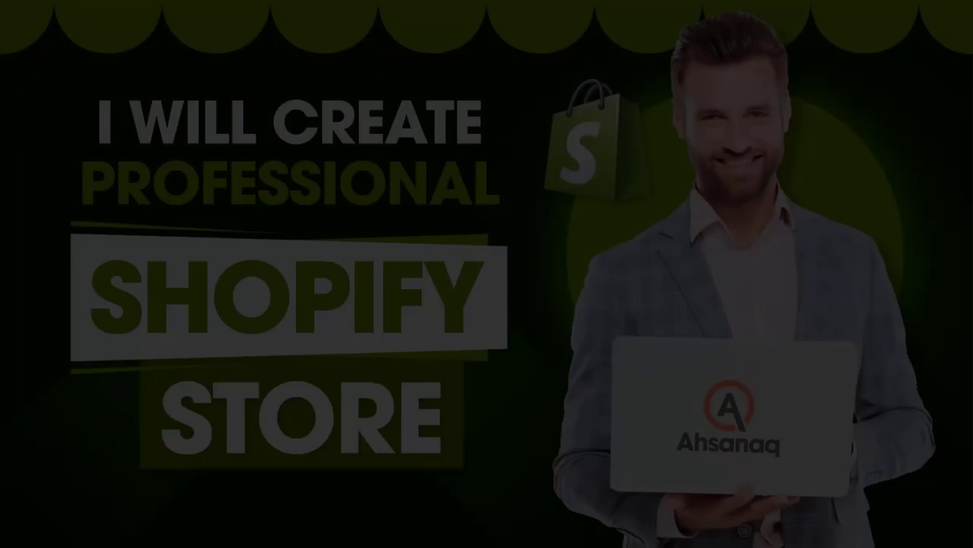